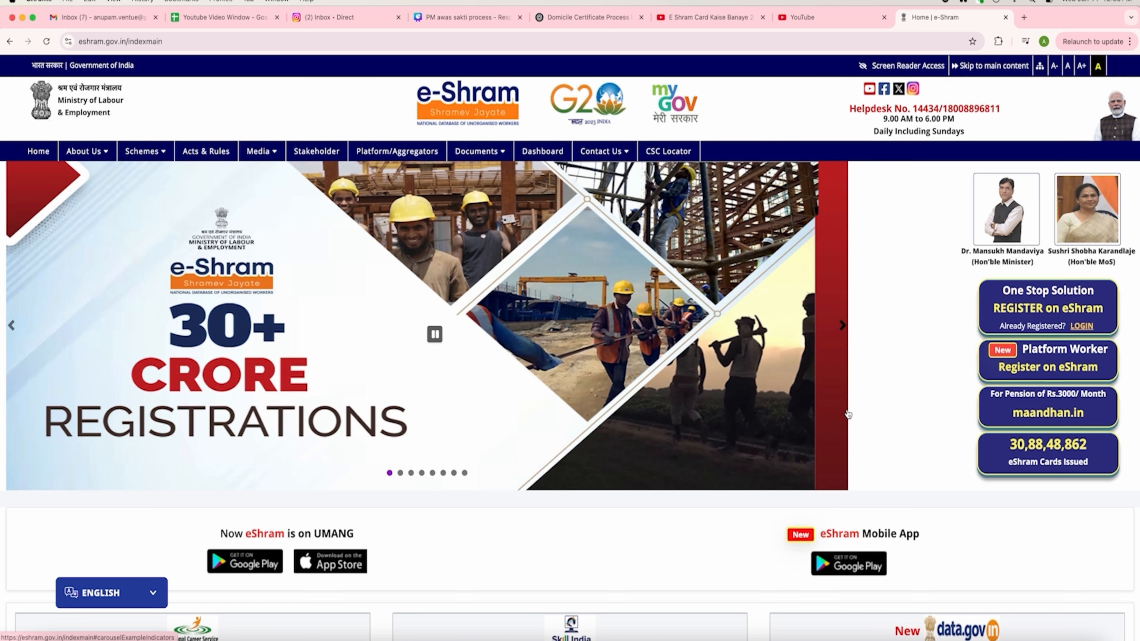
scroll(848, 414, down, 6)
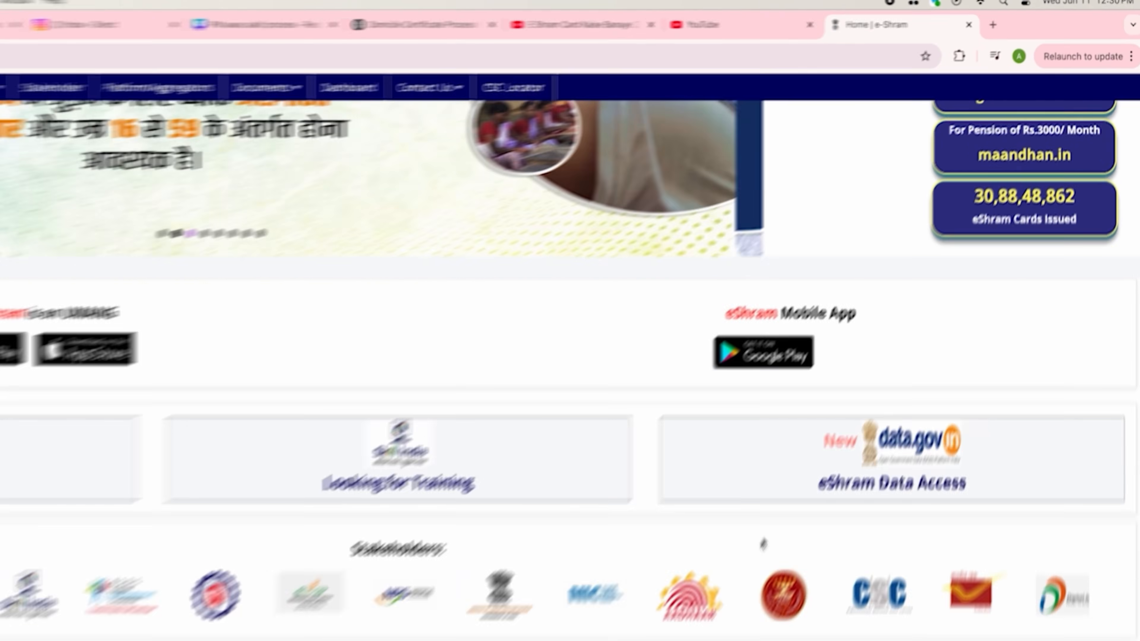
scroll(846, 409, up, 7)
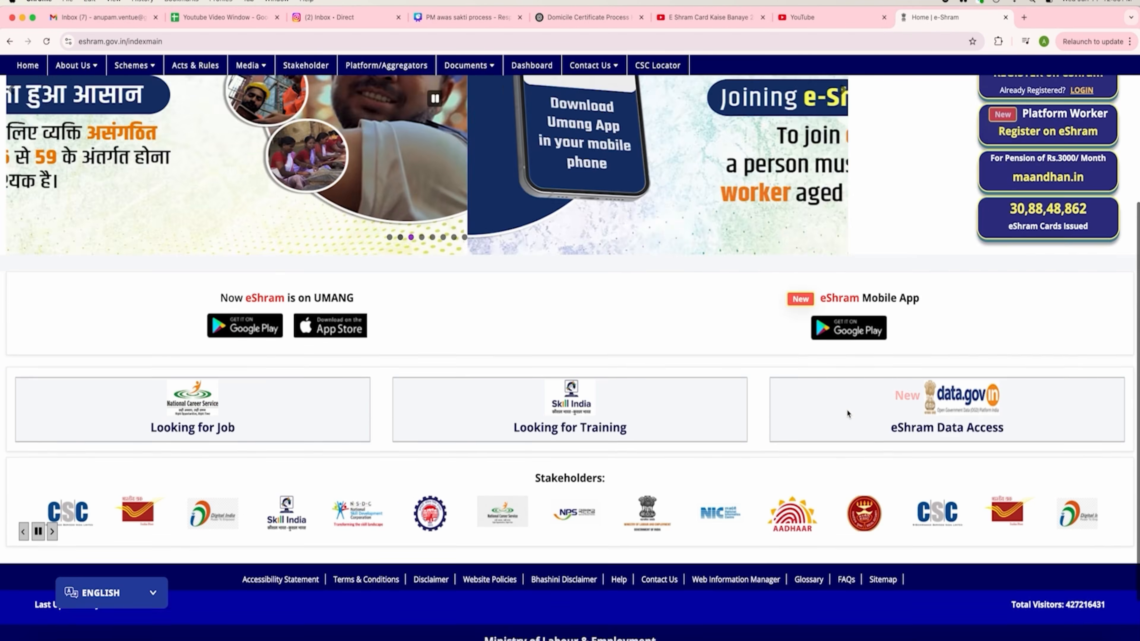
scroll(847, 409, up, 7)
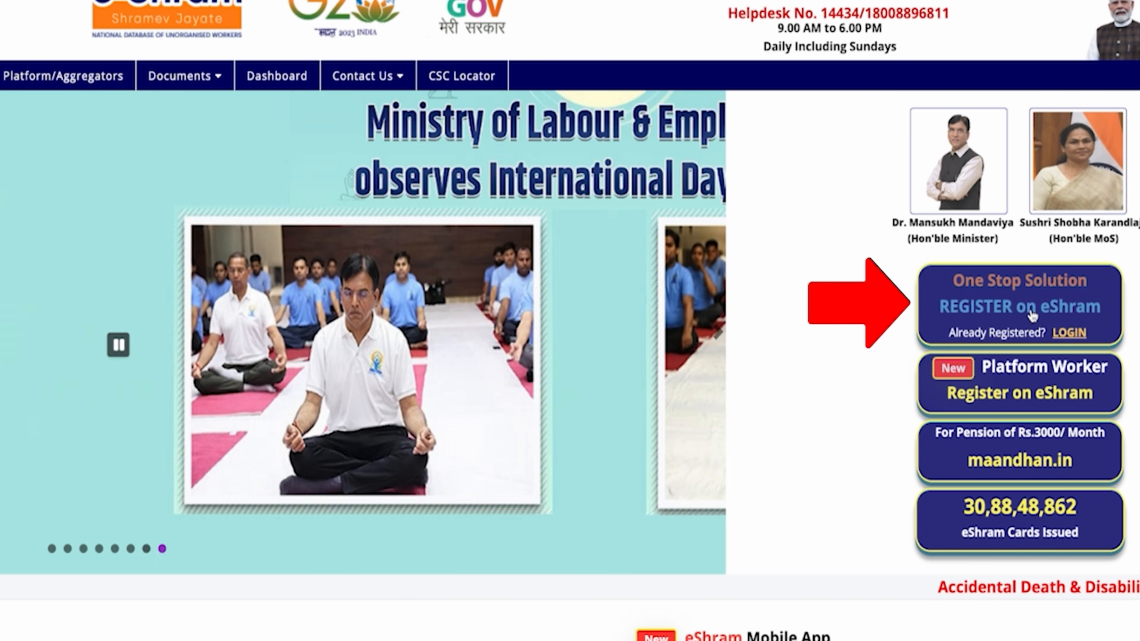
- Start eShram self registration, entering the mobile number and captcha to request an OTP
click(1031, 312)
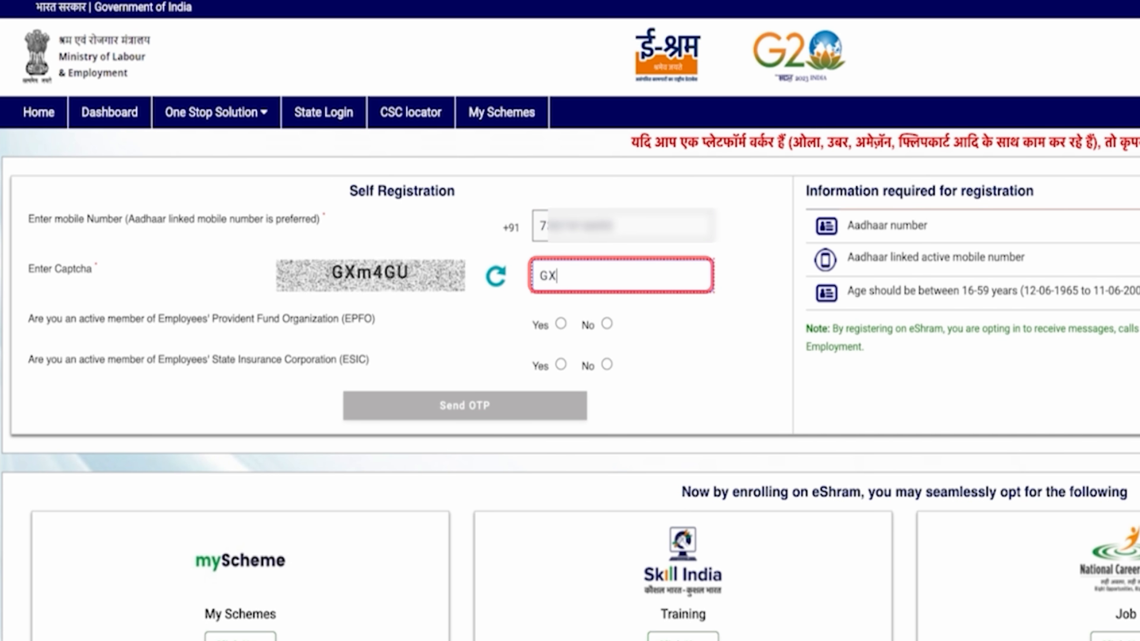
text(4)
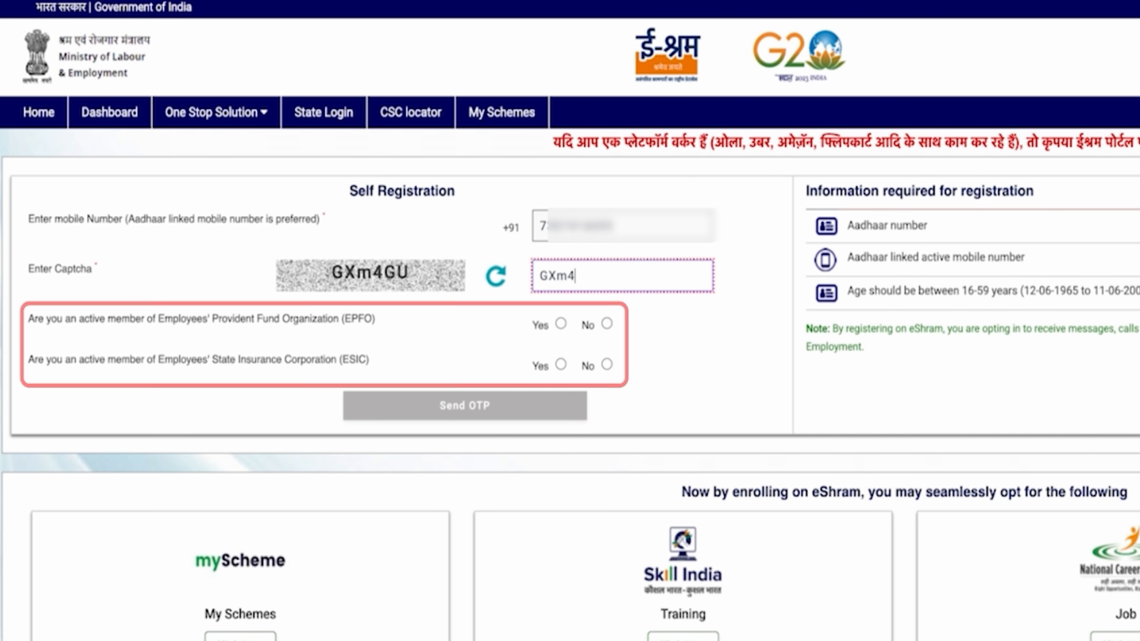
text(GU)
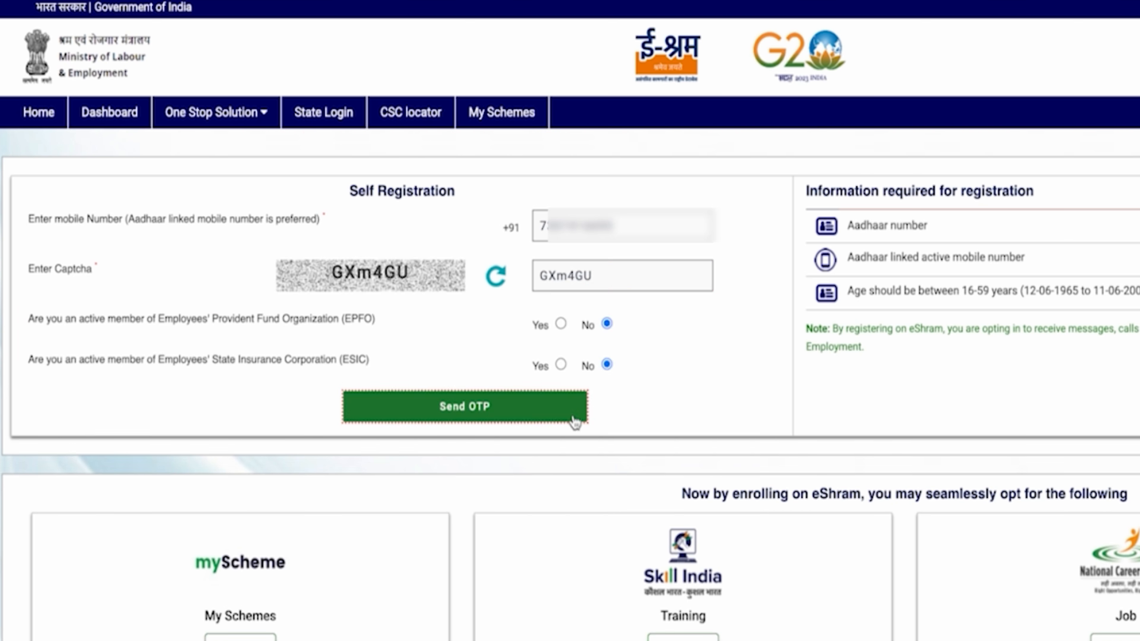
click(574, 421)
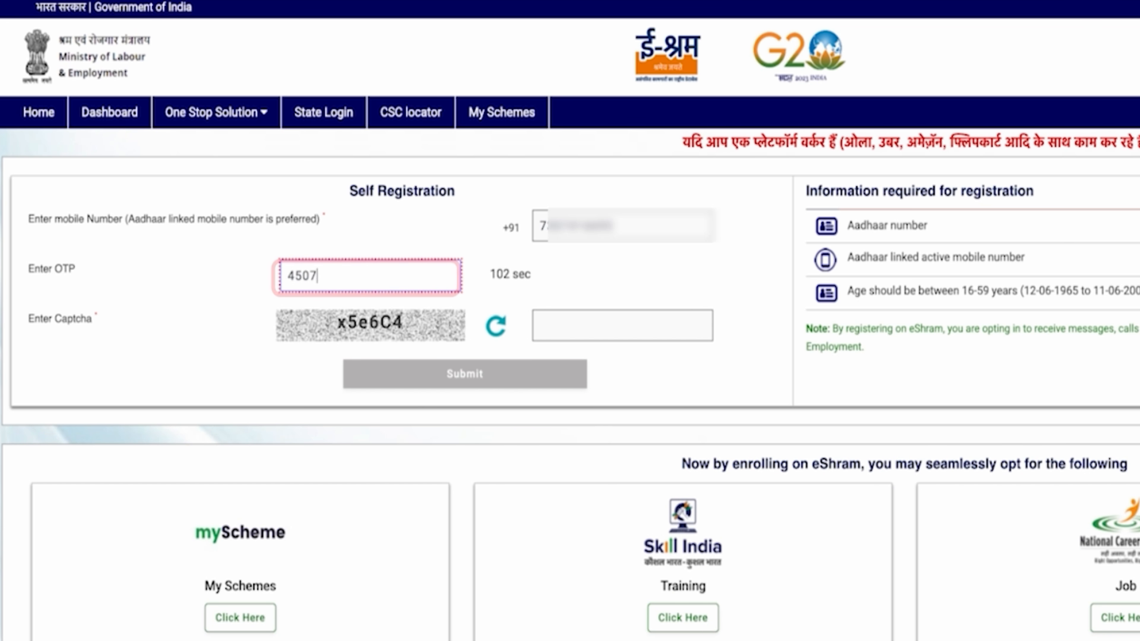
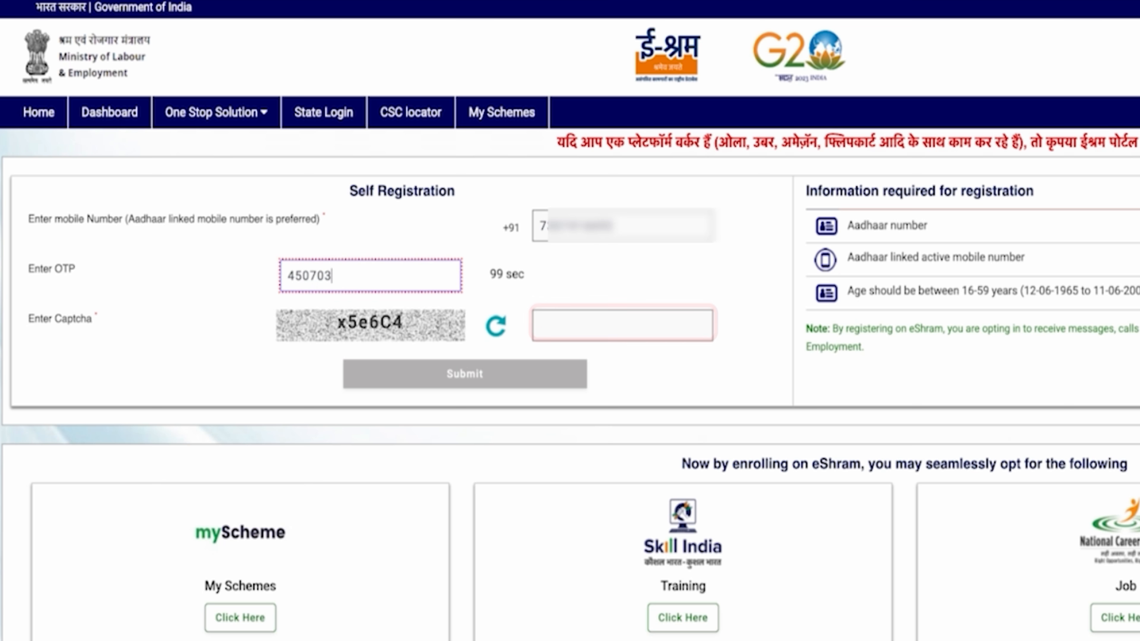
- Enter the received OTP and a new captcha, then submit them for verification
click(634, 333)
text(x)
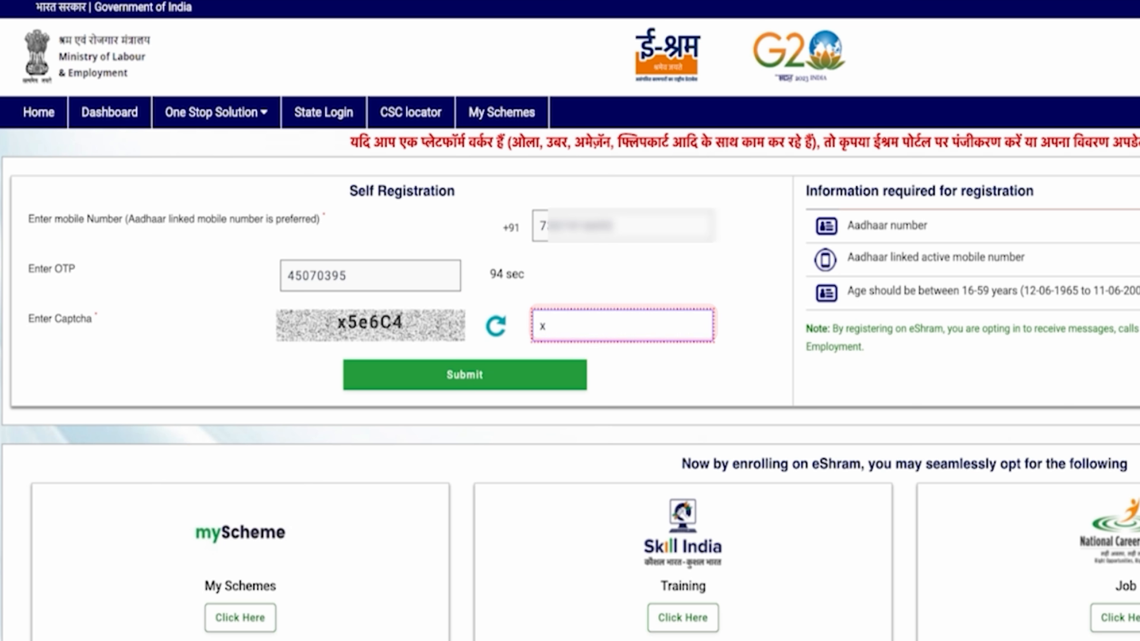
text(5e6C)
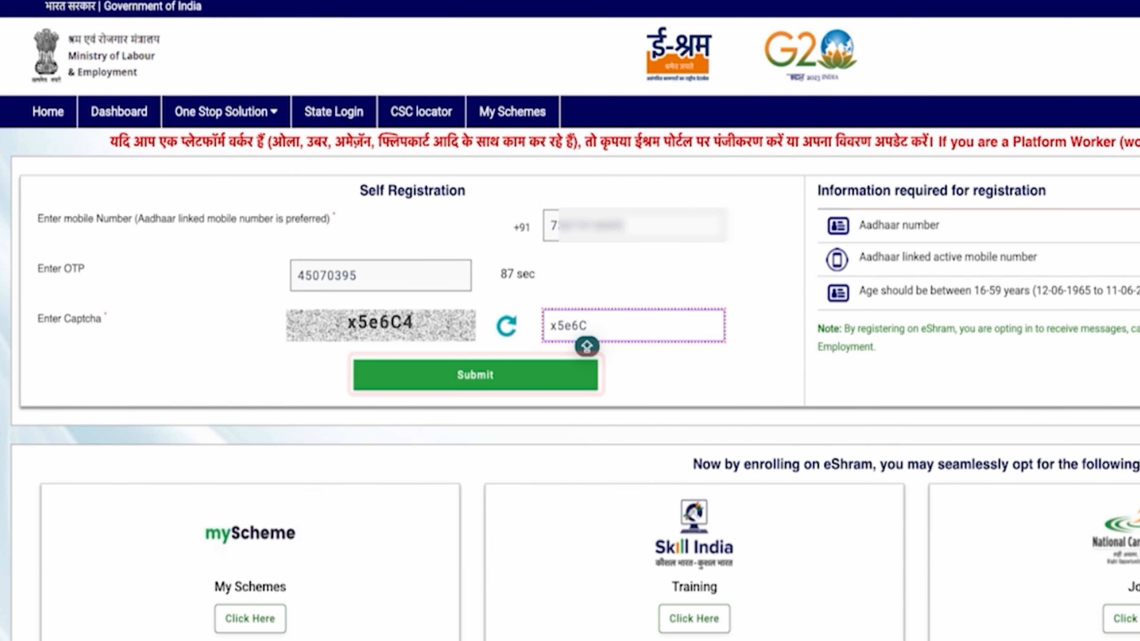
text(4)
click(561, 375)
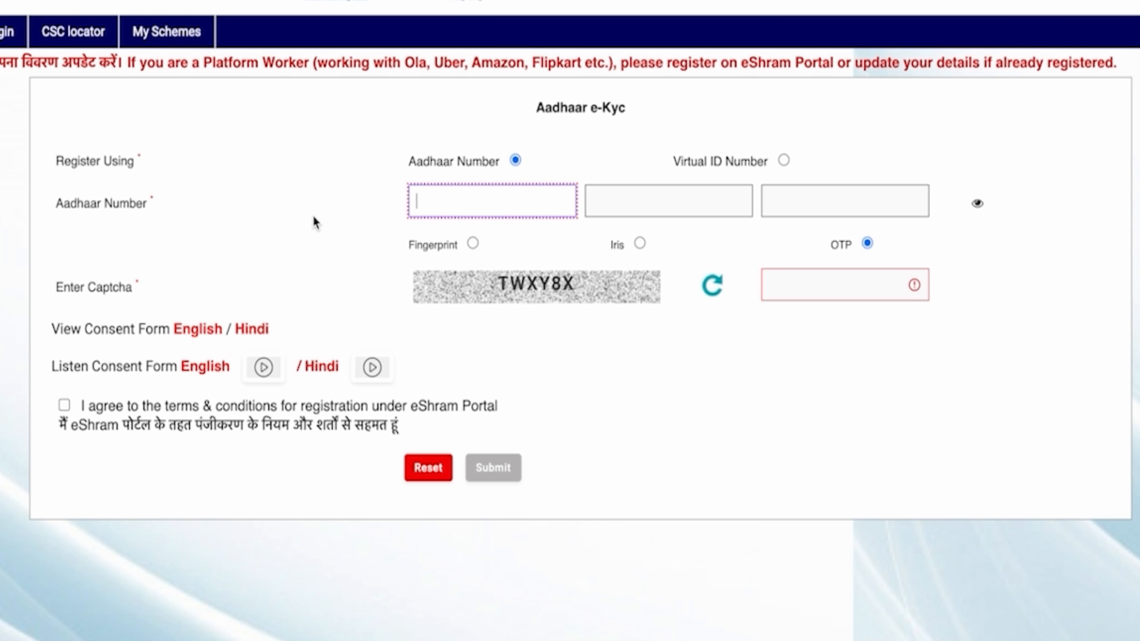
- Enter the Aadhaar number and captcha, accept the terms, and request the Aadhaar OTP
text(123456)
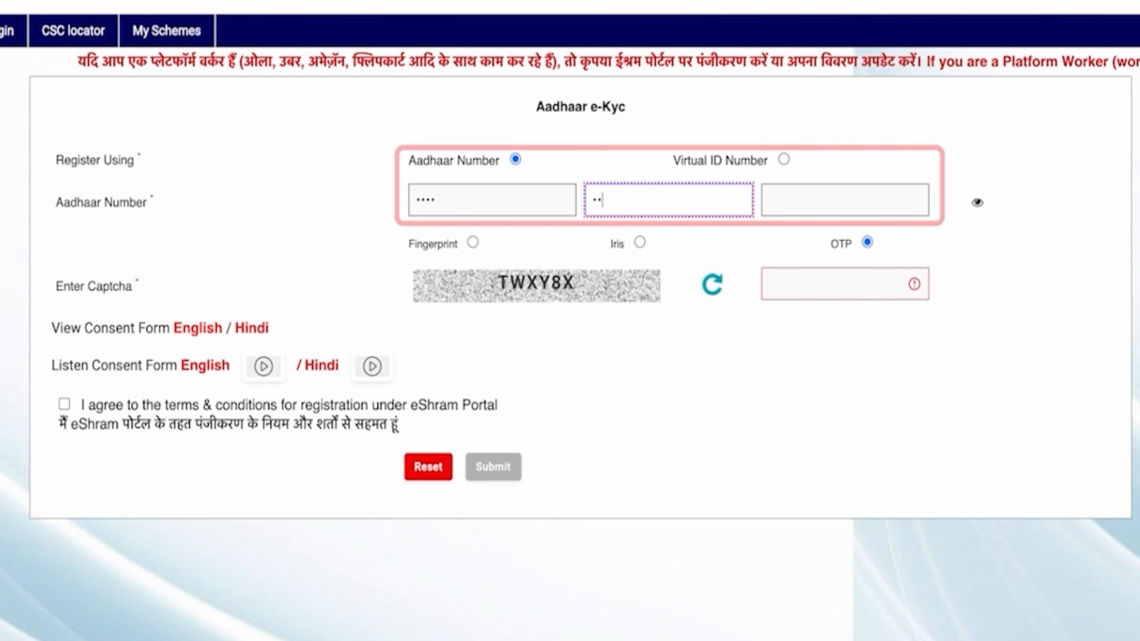
text(7890)
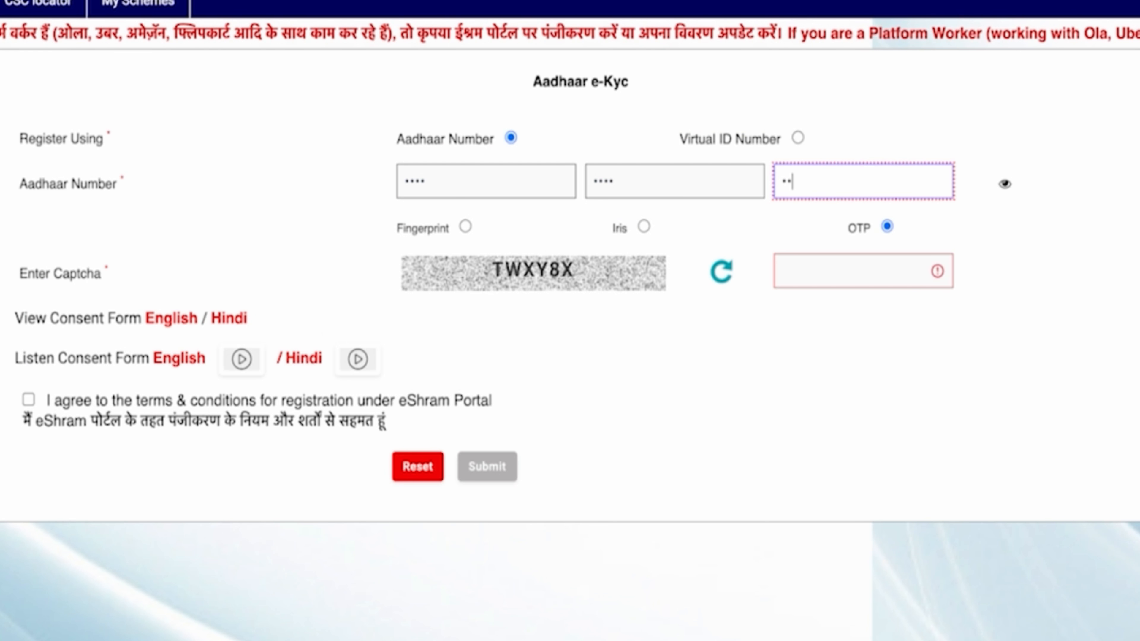
text(12)
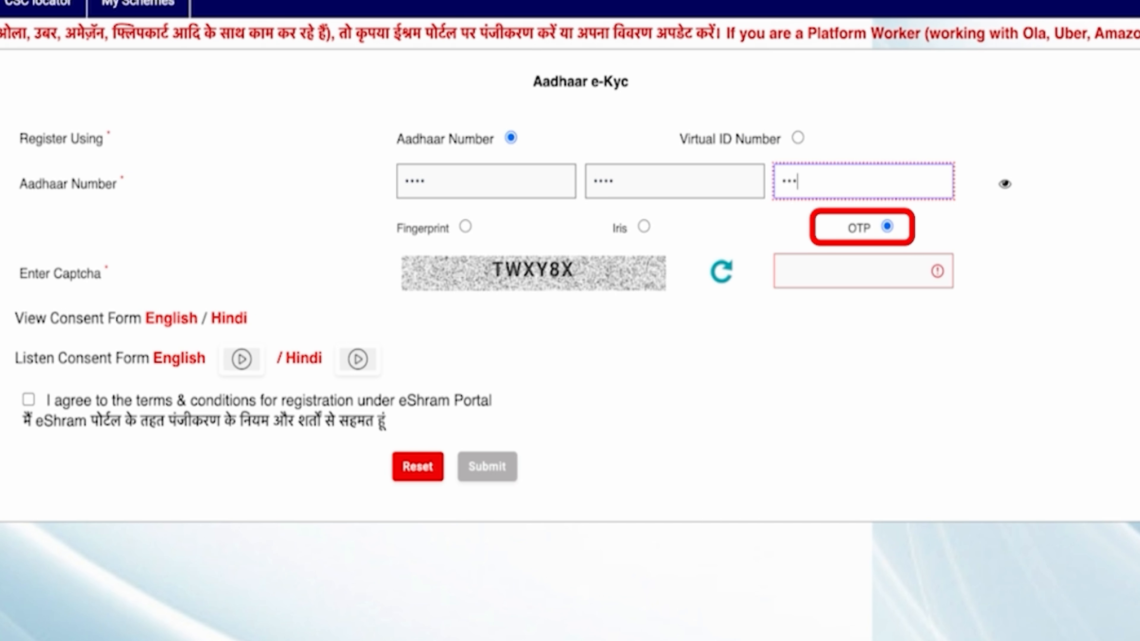
text(TWXY8X)
click(29, 399)
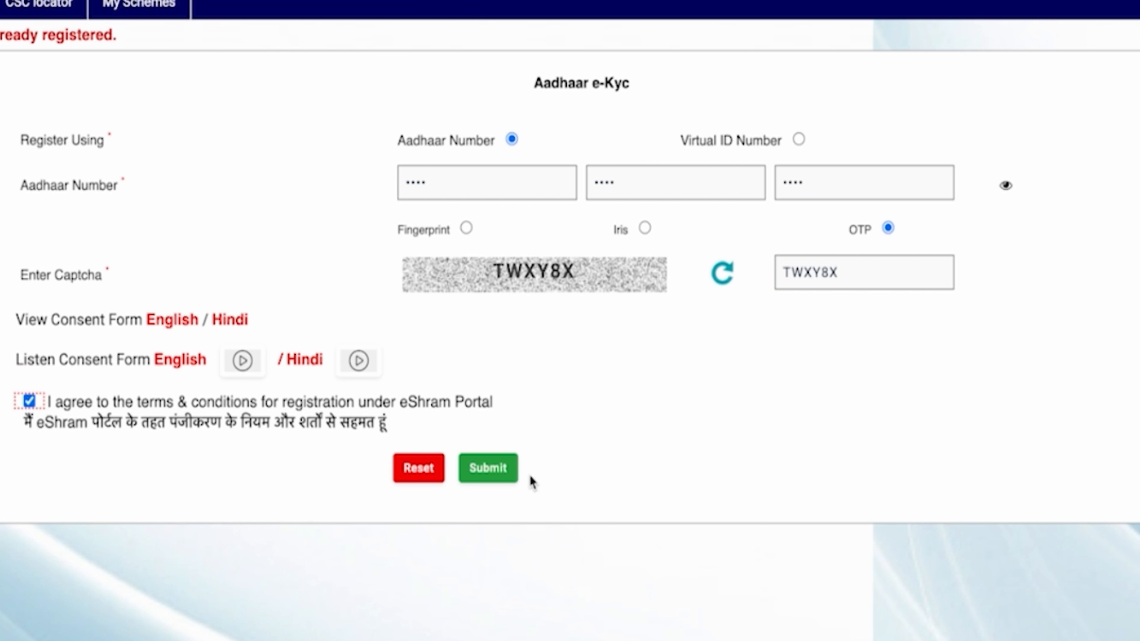
click(510, 476)
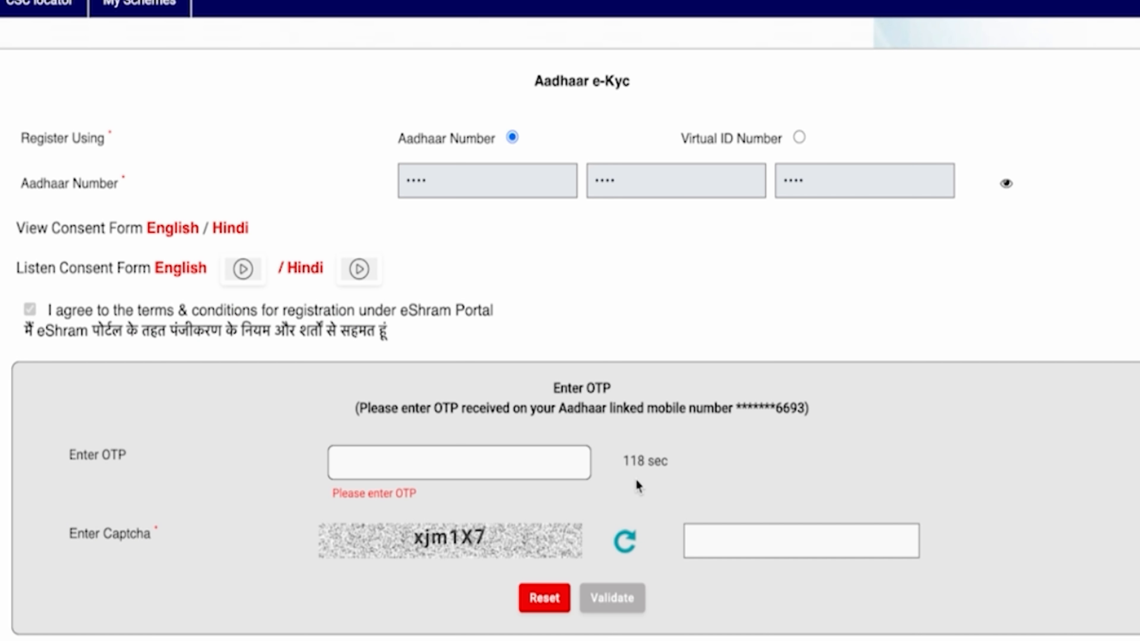
- Validate the Aadhaar OTP with a new captcha and continue to the other details
click(496, 471)
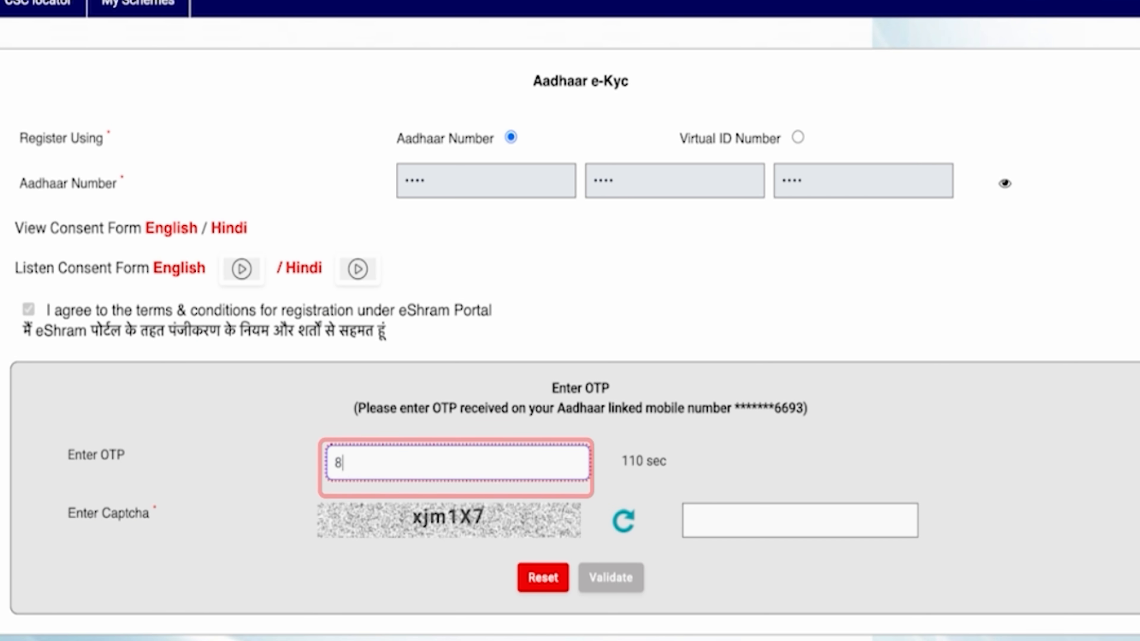
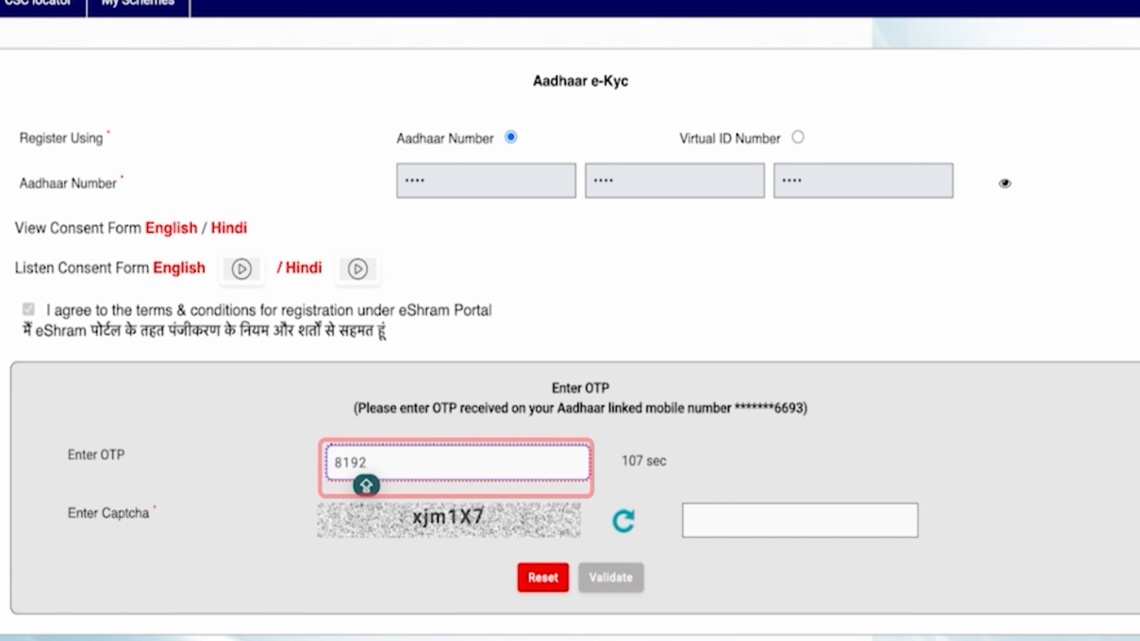
click(768, 520)
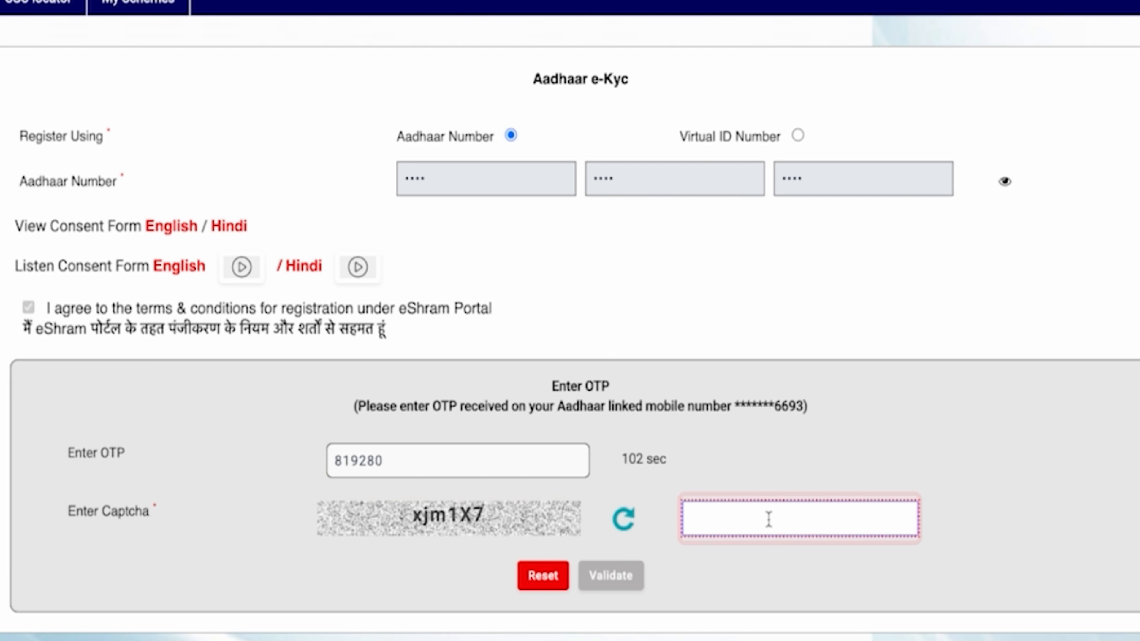
text(xjm1X7)
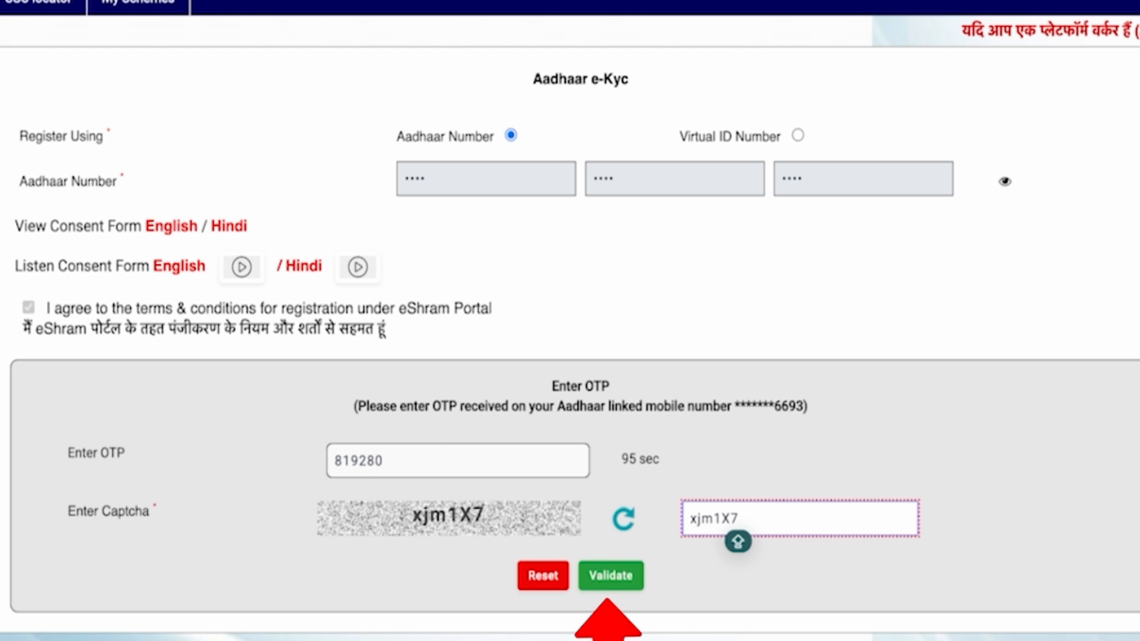
click(611, 575)
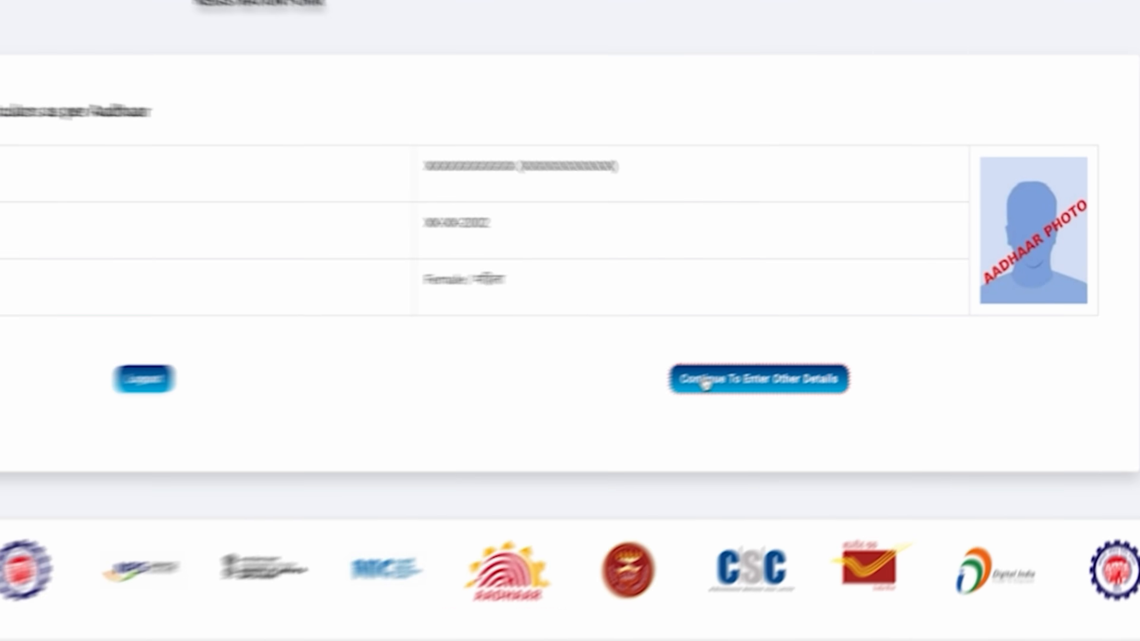
click(479, 438)
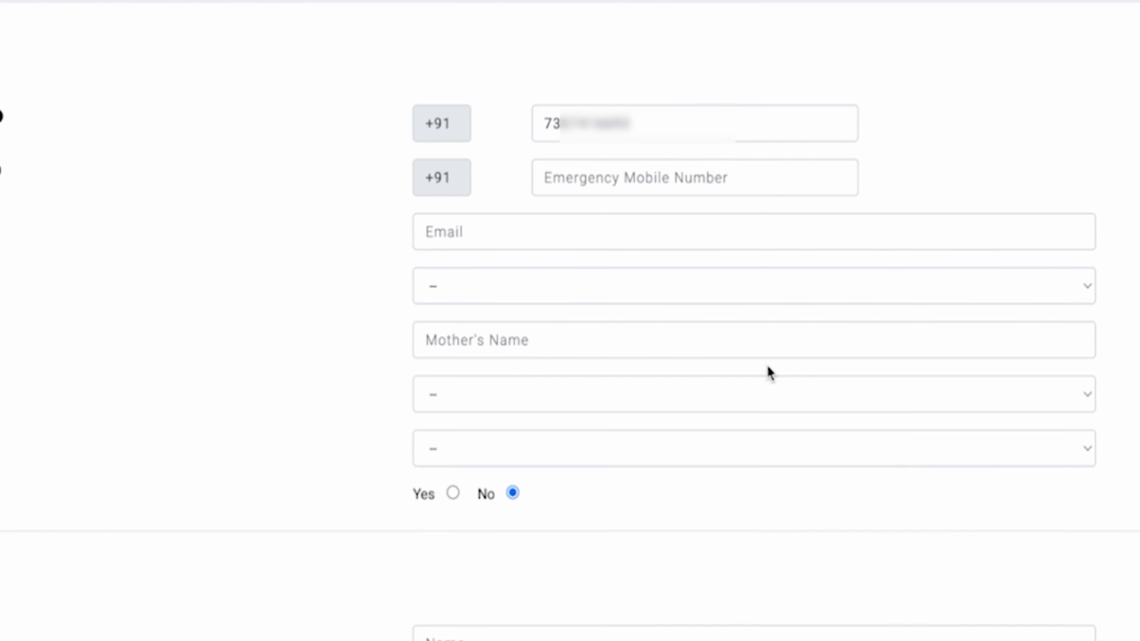
- Enter the emergency mobile number and the applicant's e-mail address
click(700, 179)
text(96)
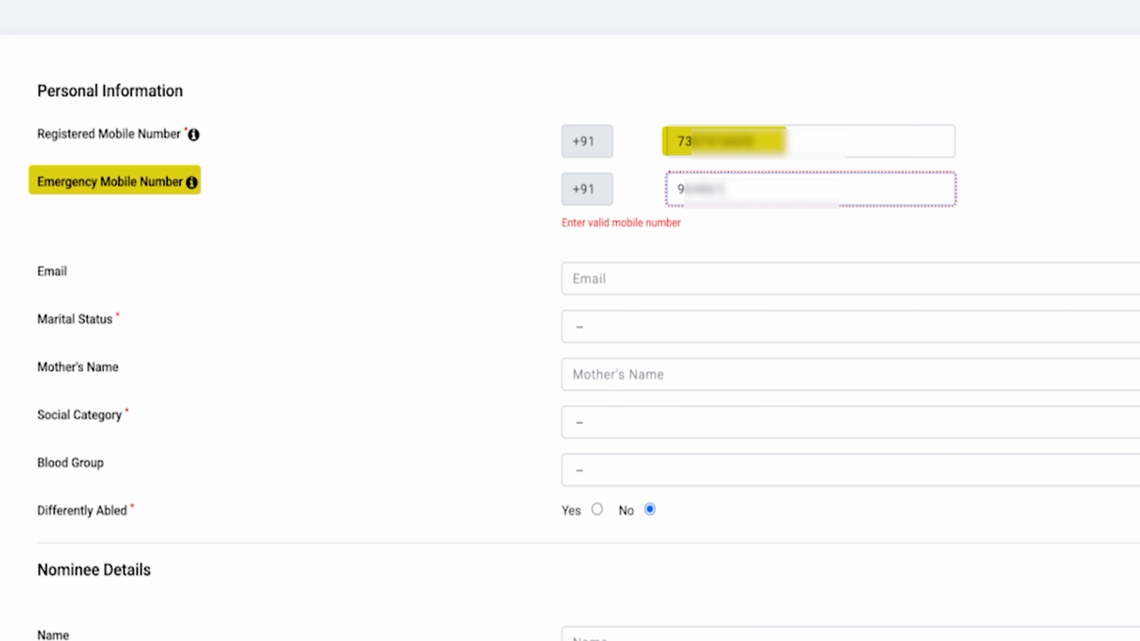
text(7)
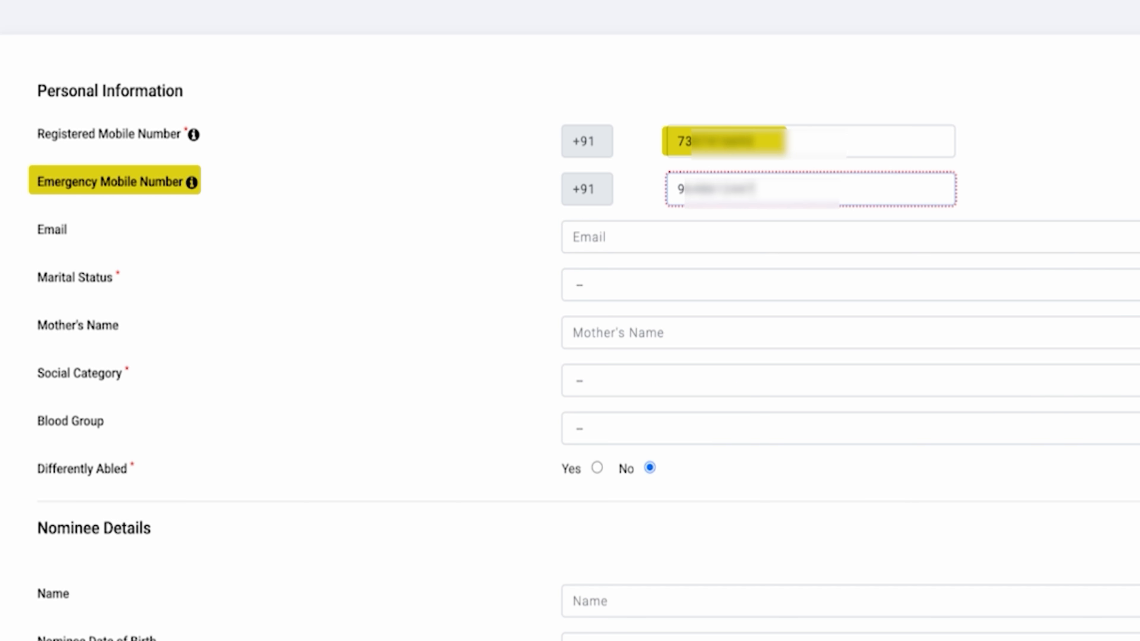
click(717, 245)
text(S)
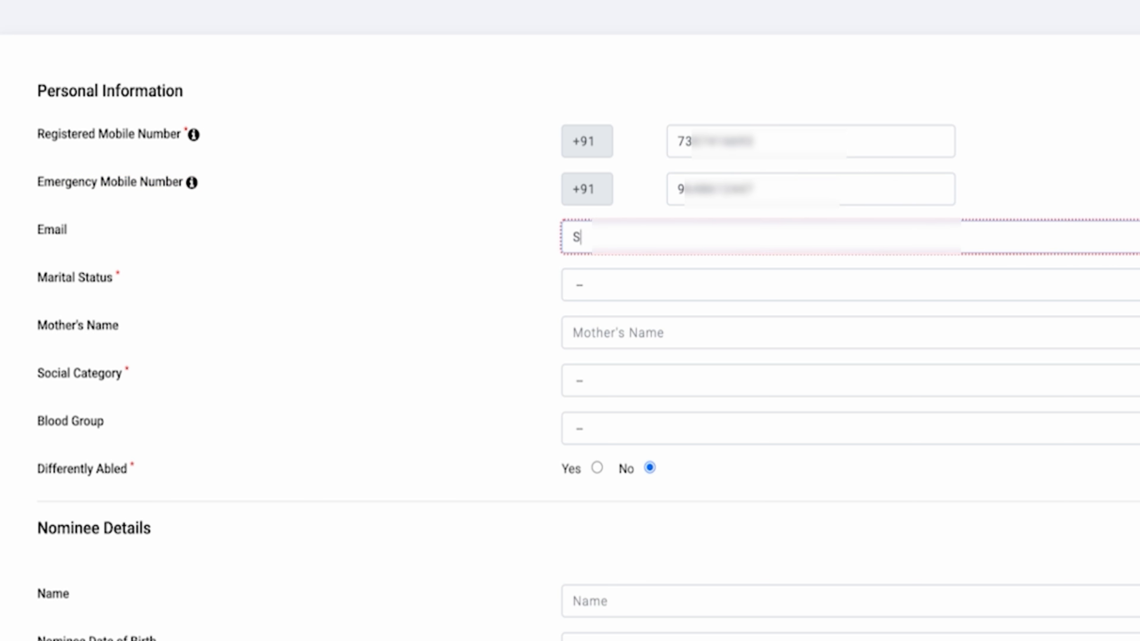
text(IN[blurred])
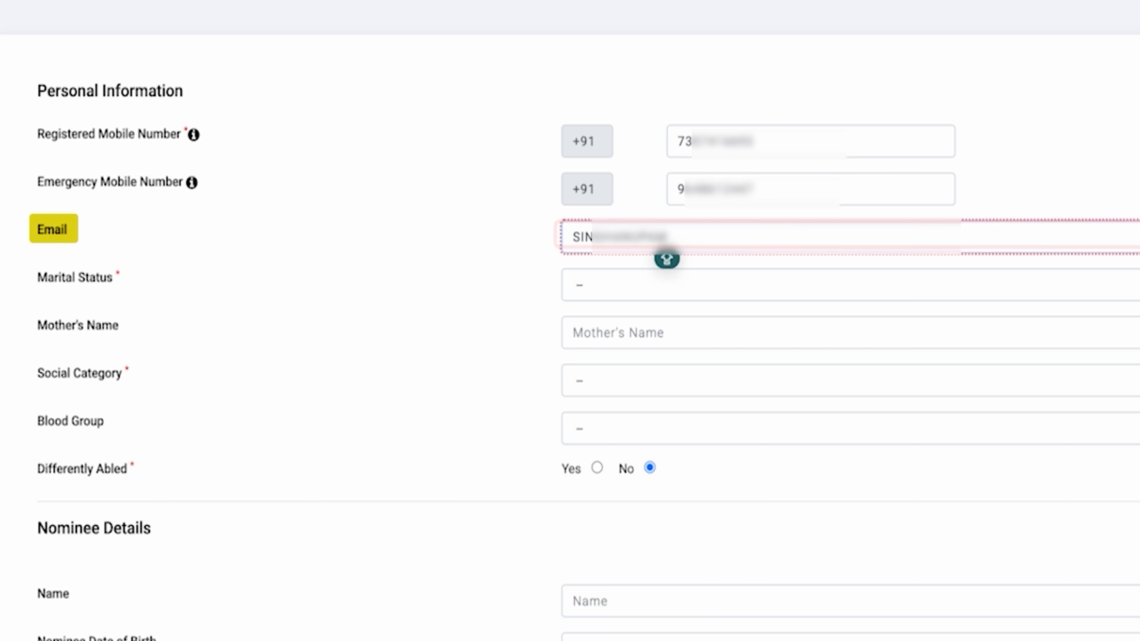
text([blurred])
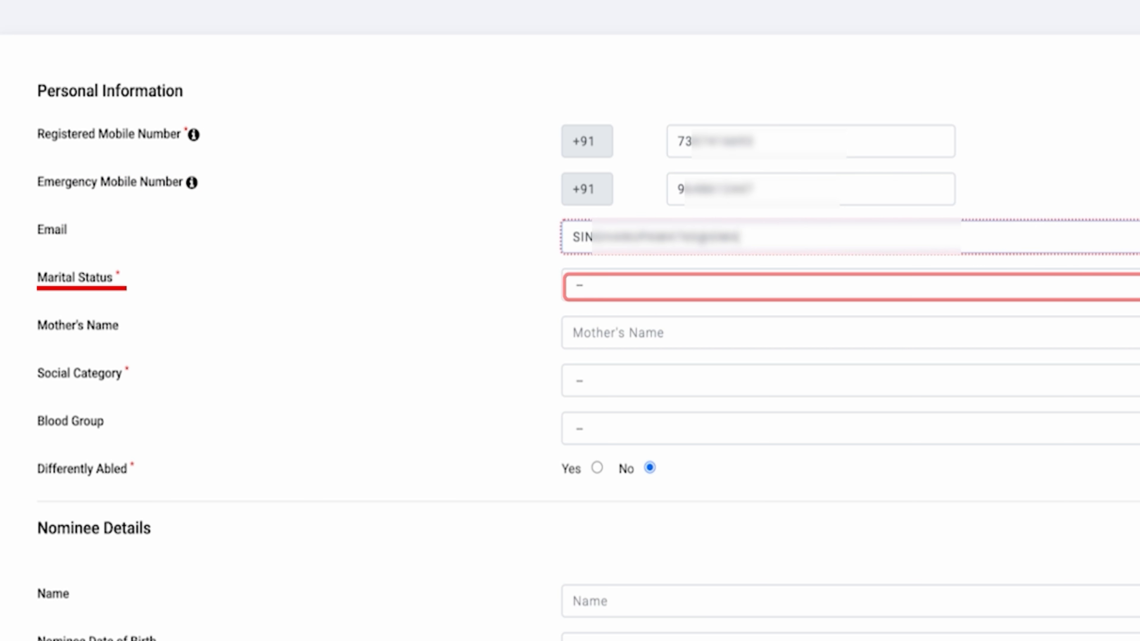
- Set marital status to Never married and enter the mother's name
click(665, 284)
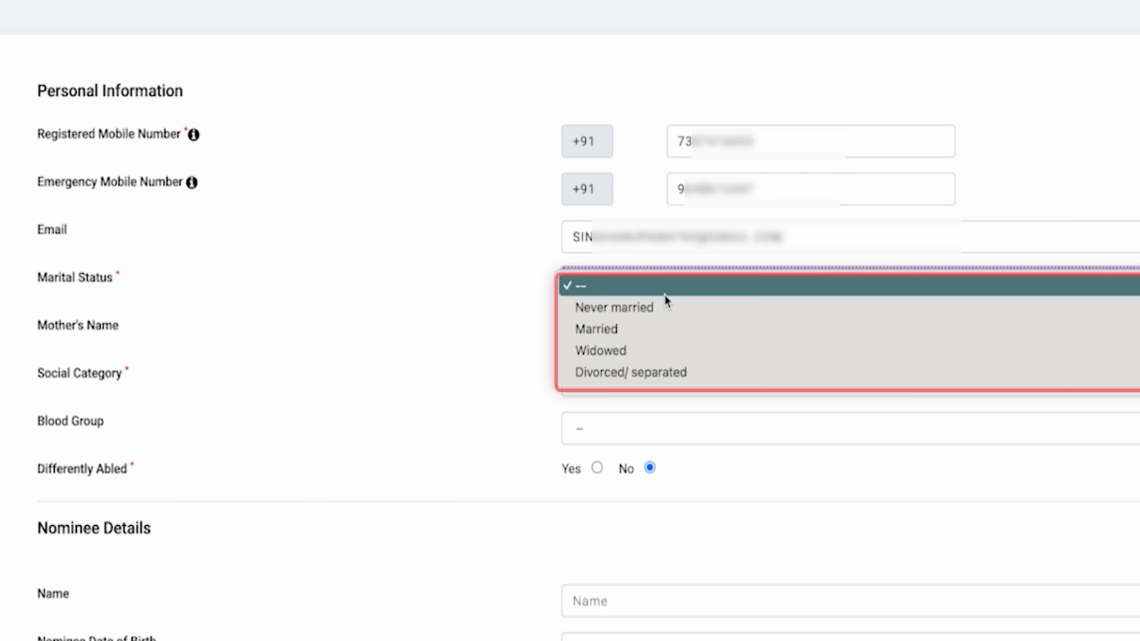
click(668, 310)
click(666, 333)
text([blurred][blurred])
key(Tab)
text([blurred])
- Set the social category to General and the blood group to O+
scroll(630, 423, down, 1)
click(631, 423)
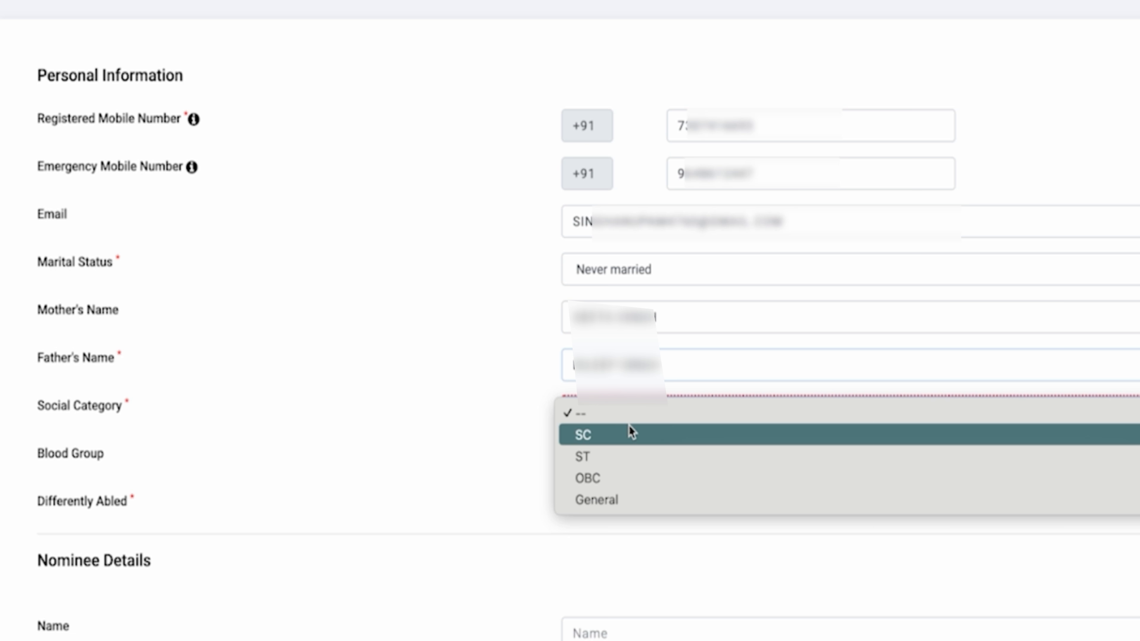
click(621, 512)
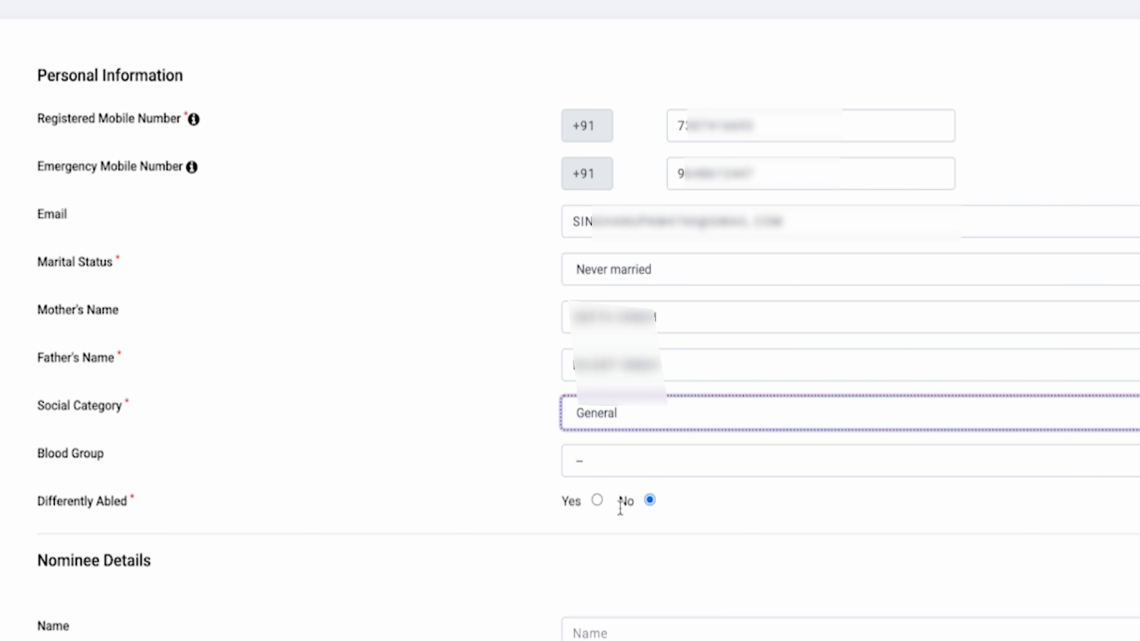
click(622, 472)
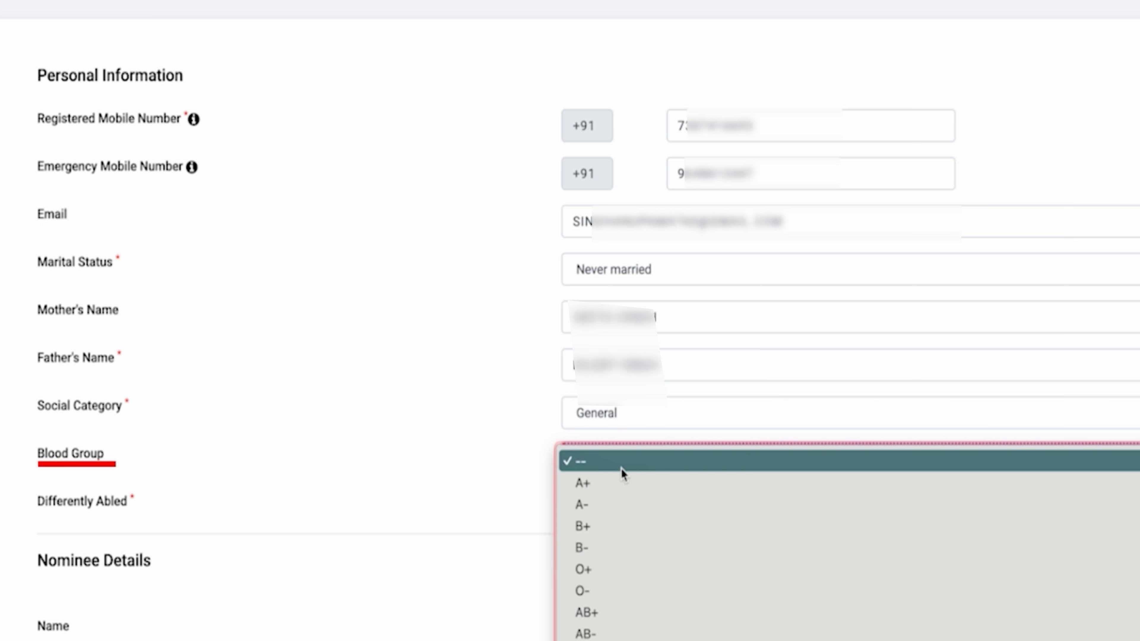
click(628, 569)
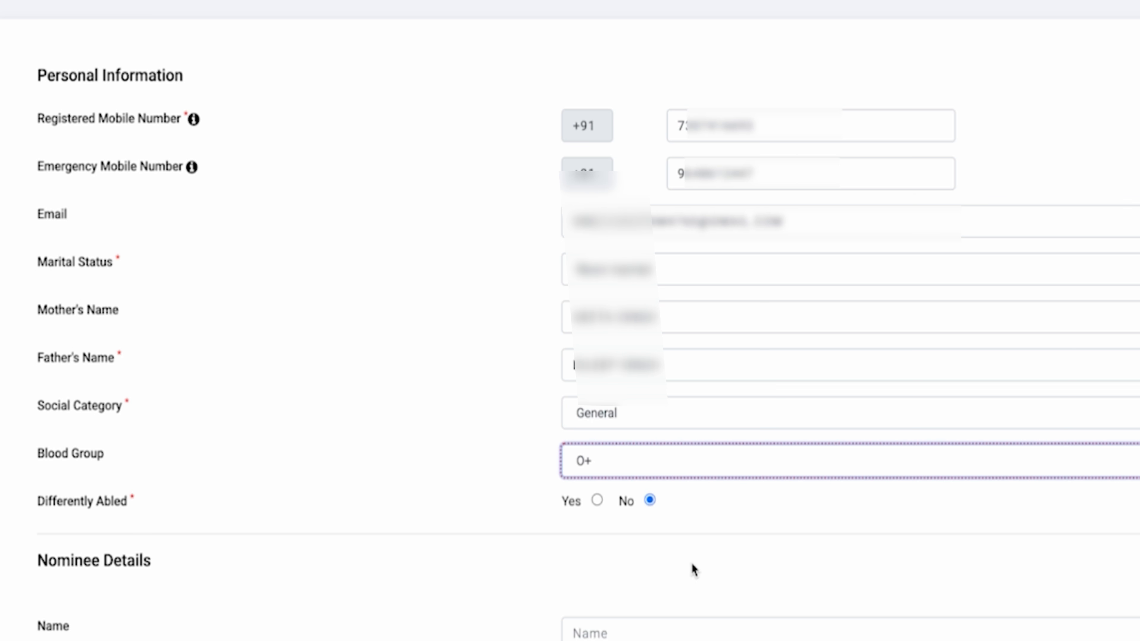
scroll(694, 570, down, 3)
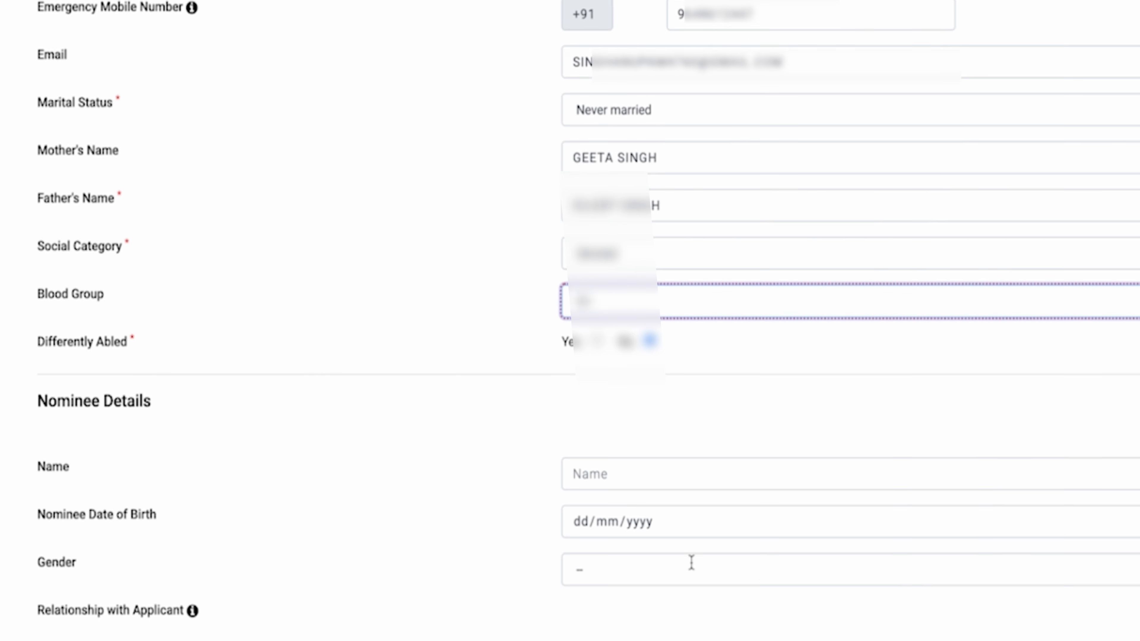
- Enter the nominee's name and pick a 1 January birth date in the calendar
scroll(691, 562, down, 1)
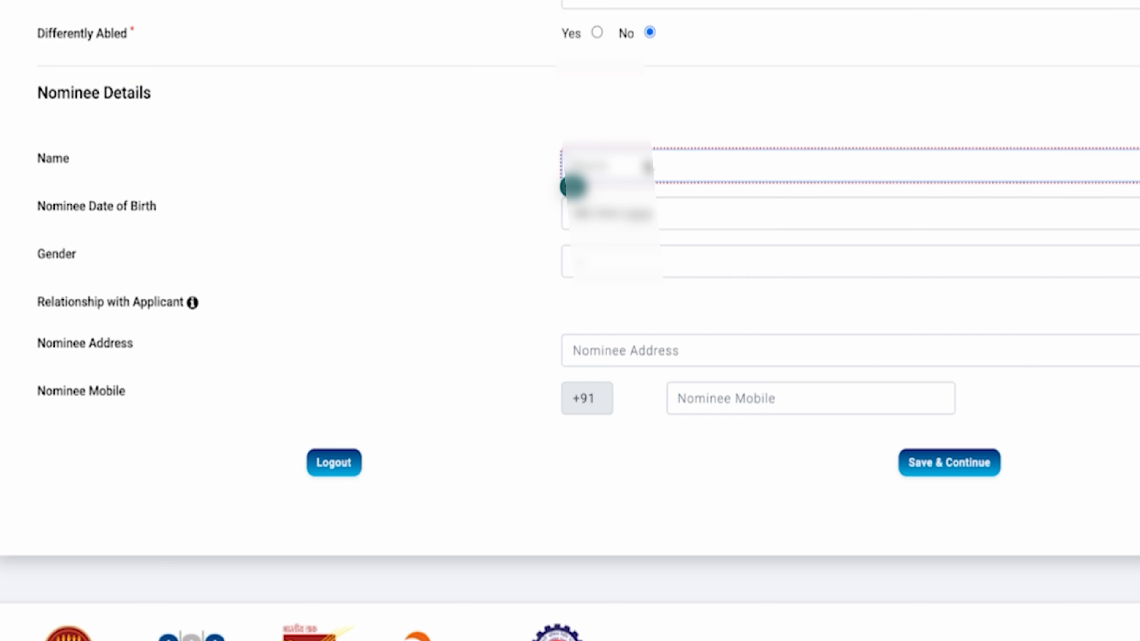
text(G*******)
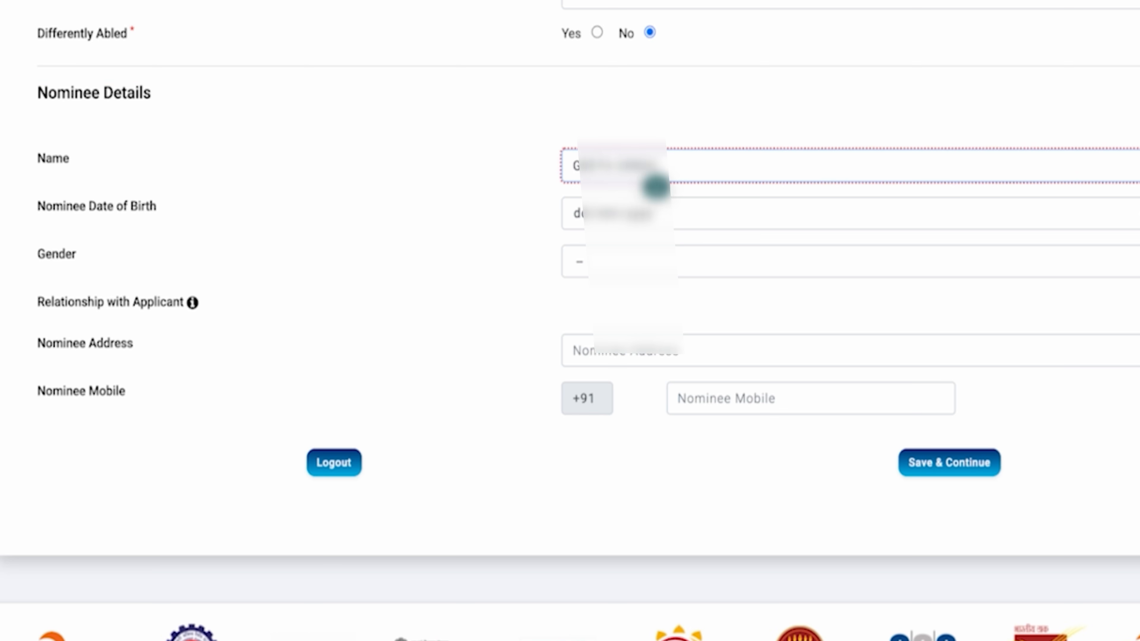
scroll(619, 194, up, 1)
click(628, 238)
scroll(638, 352, up, 6)
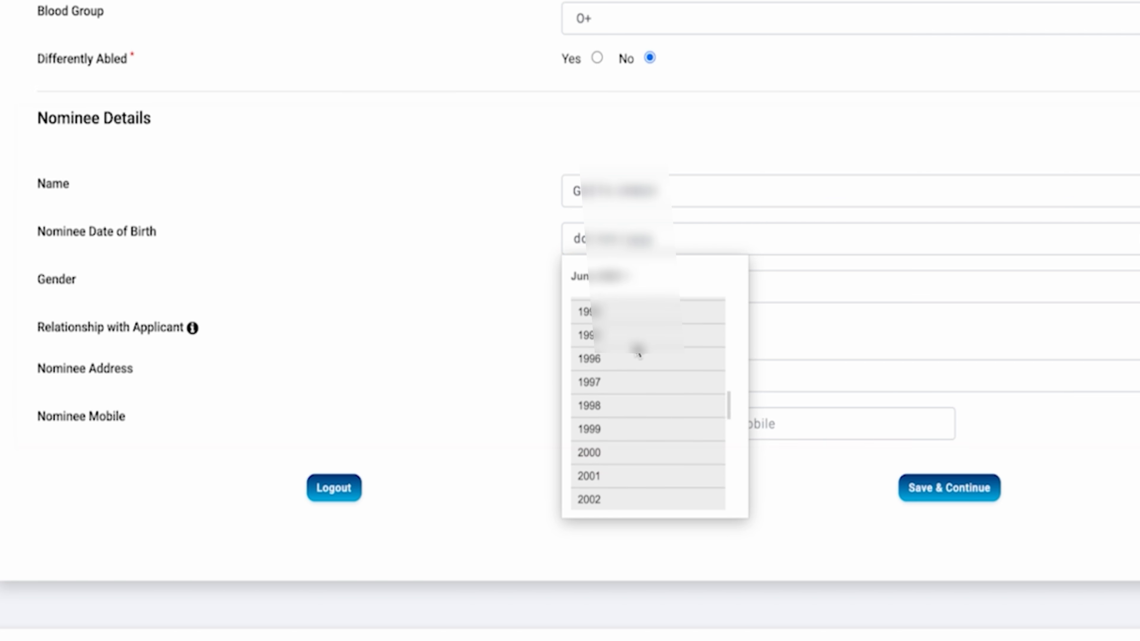
scroll(639, 353, up, 6)
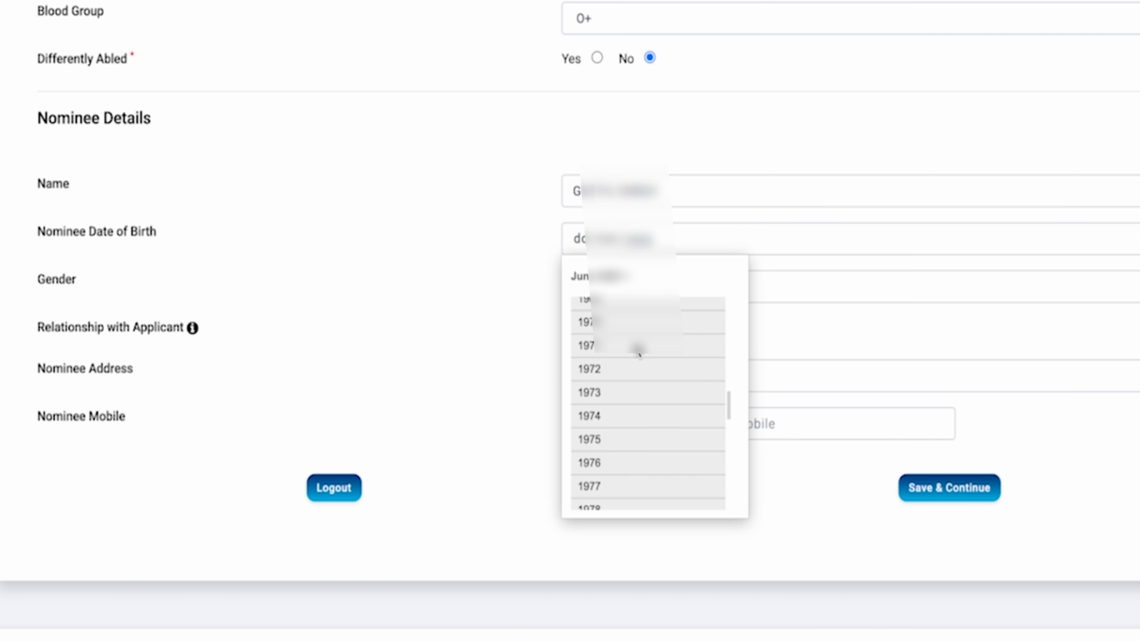
click(639, 353)
click(589, 349)
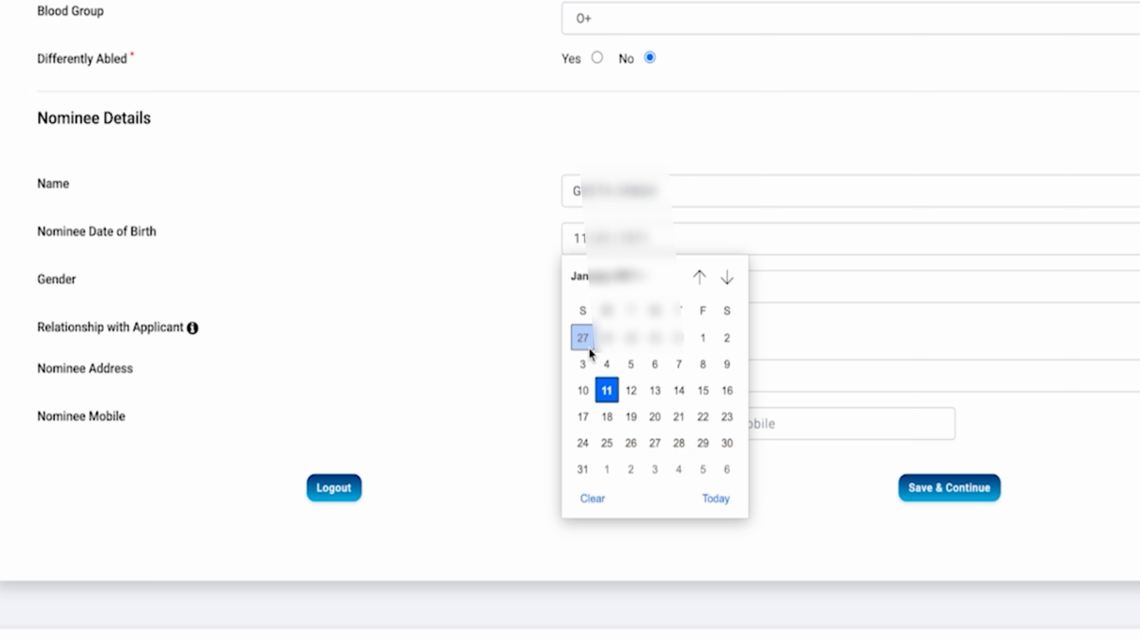
click(702, 337)
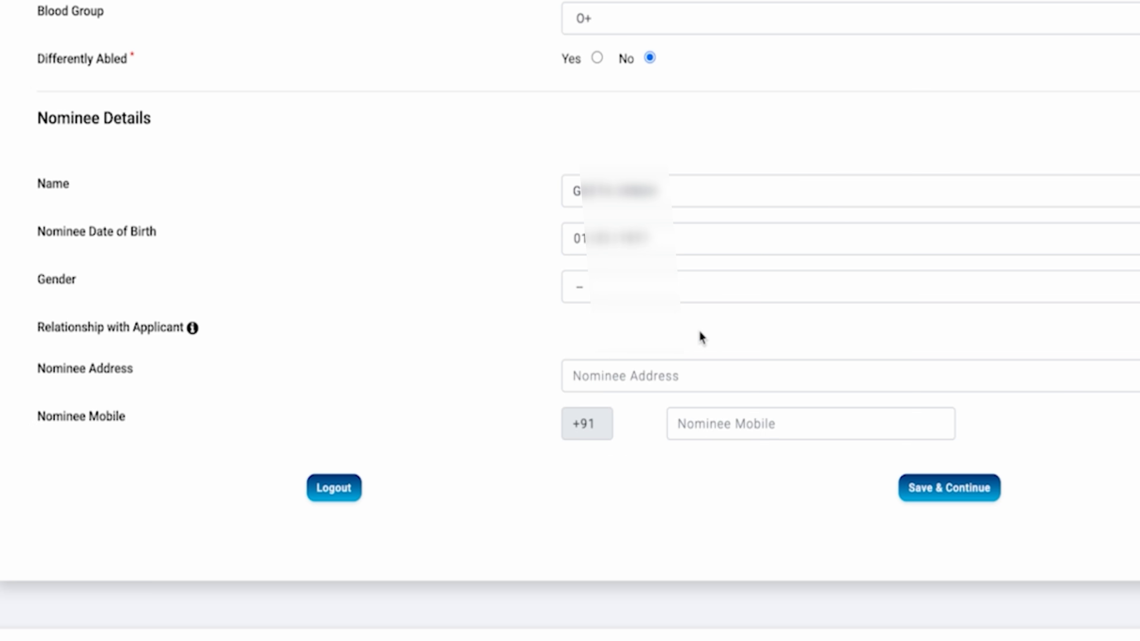
- Set the nominee's gender to Female and relationship to Mother, and enter the nominee's address
click(700, 286)
click(652, 310)
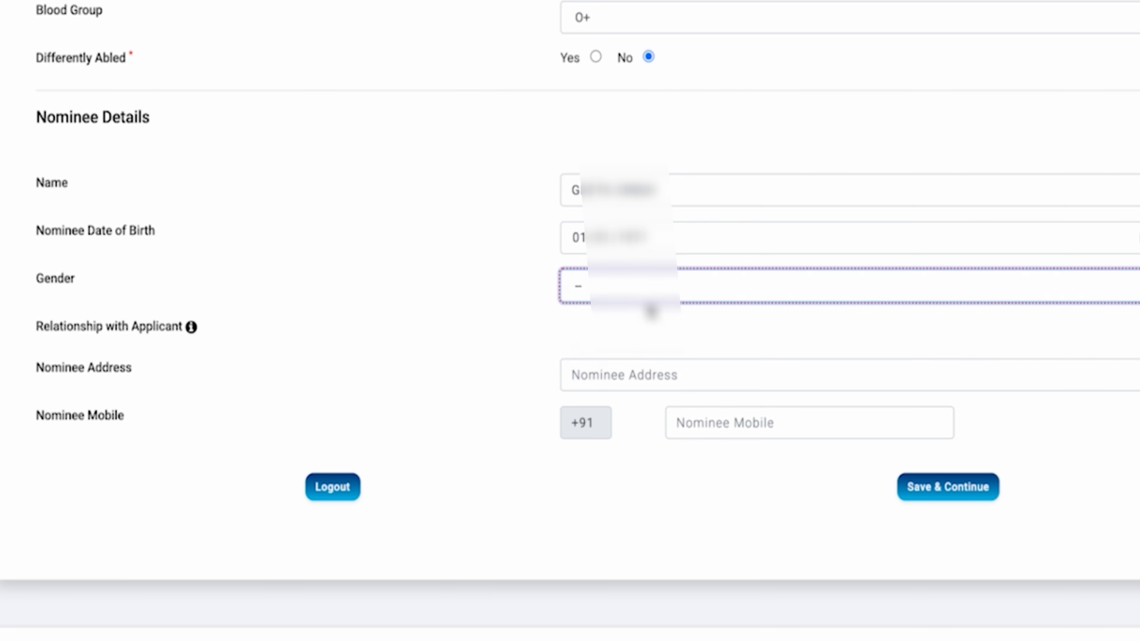
scroll(651, 332, down, 1)
click(651, 335)
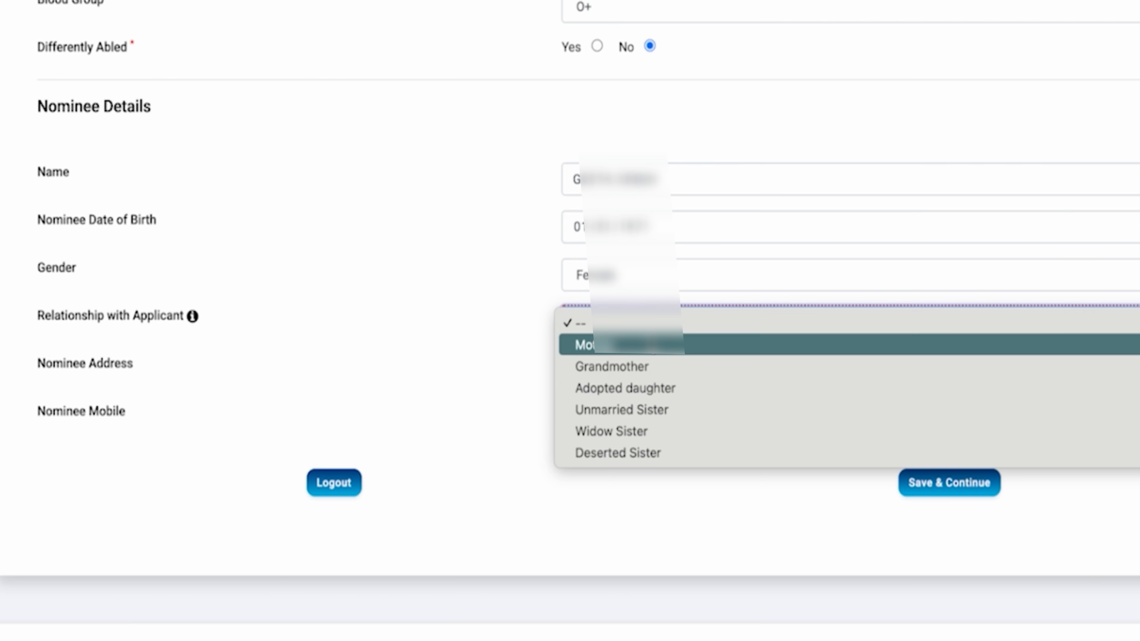
click(652, 344)
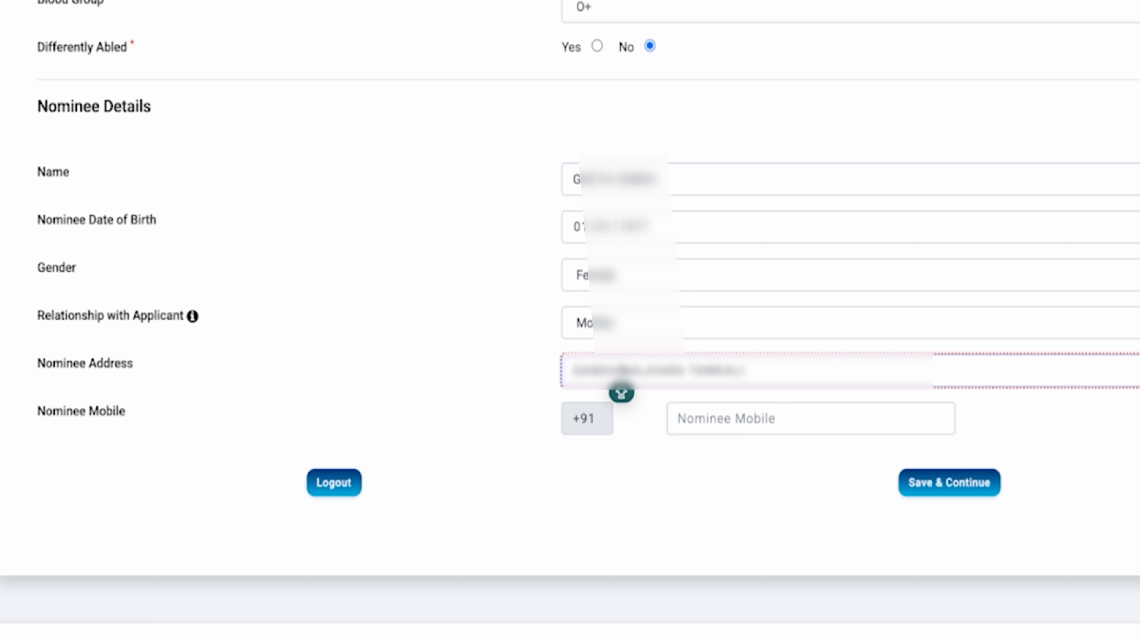
text(J)
click(789, 371)
text(BAHEAIC)
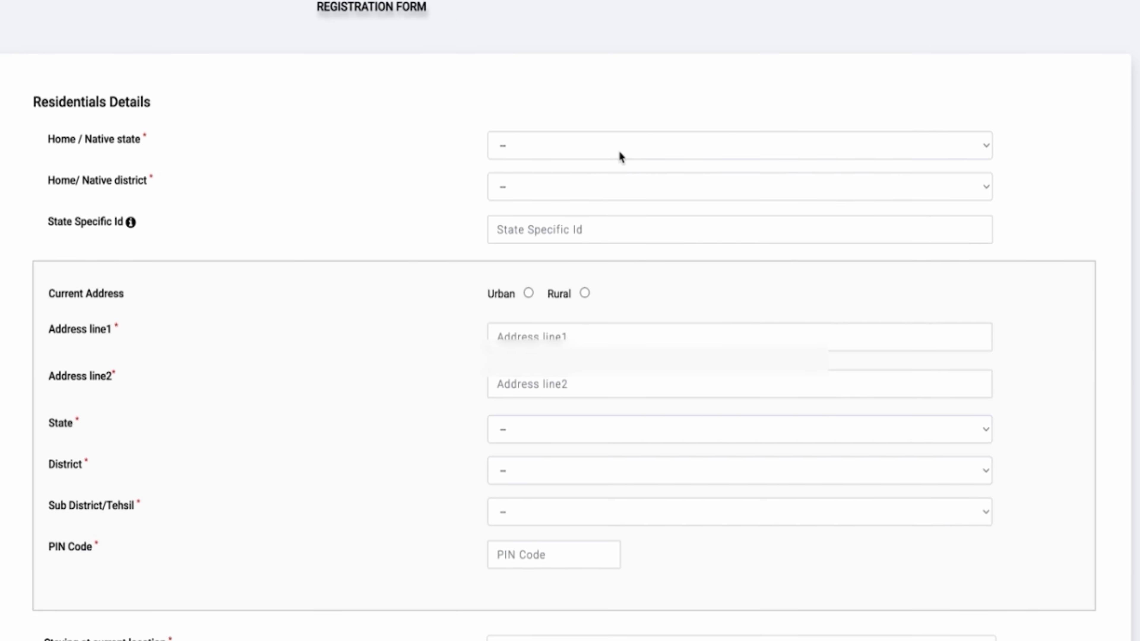
- Set home state UTTAR PRADESH and district BAHRAICH, and mark the current address Rural
click(620, 153)
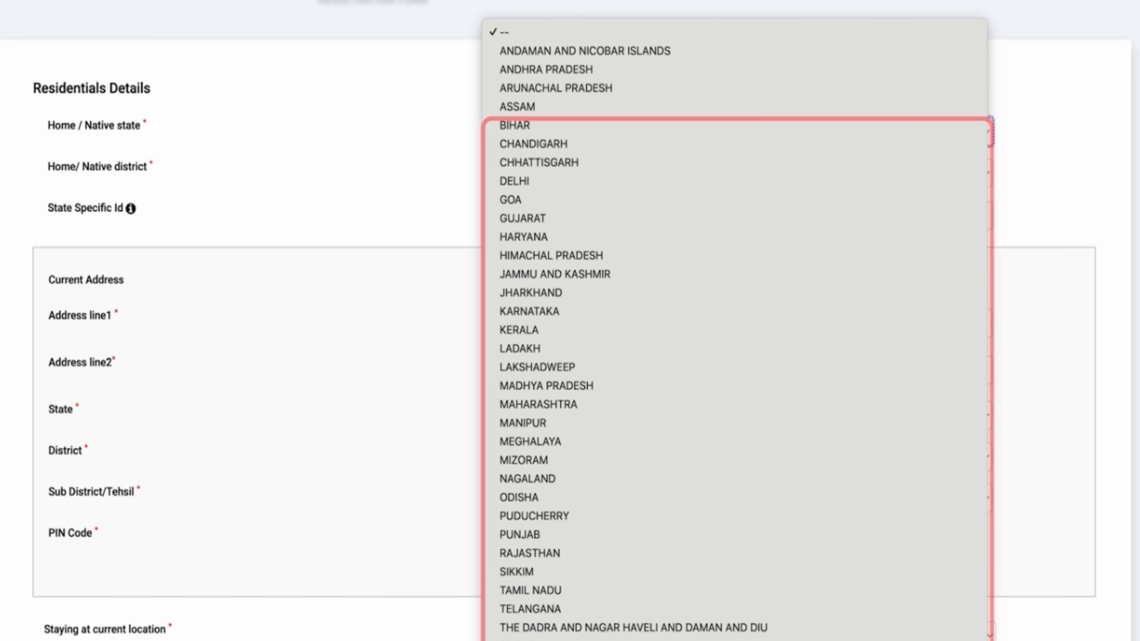
click(651, 640)
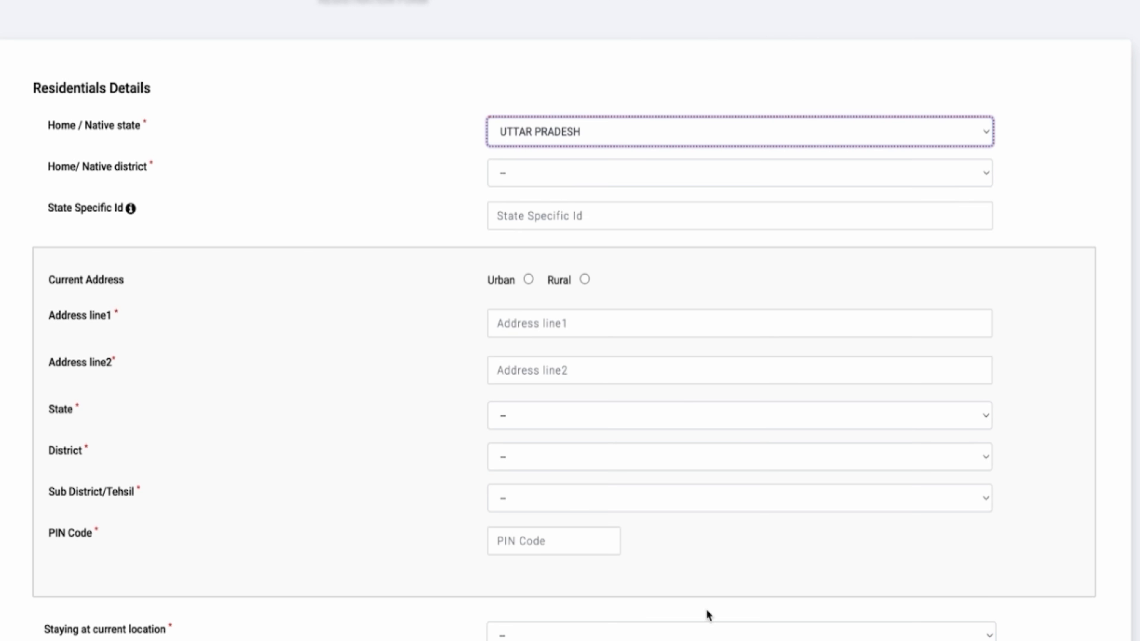
click(589, 177)
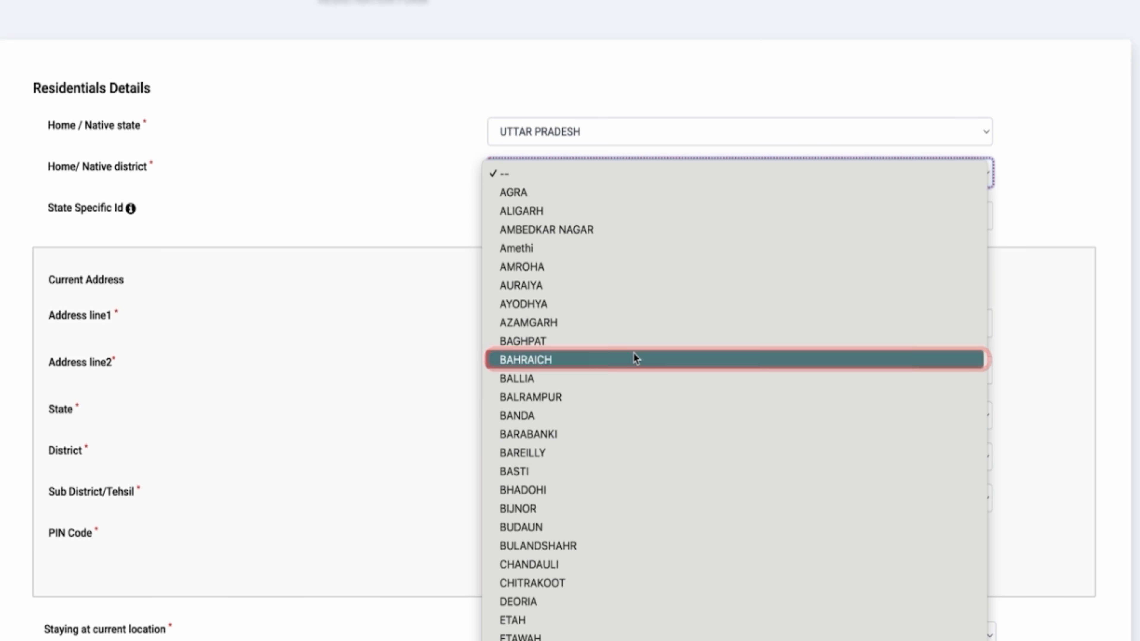
click(633, 359)
click(618, 218)
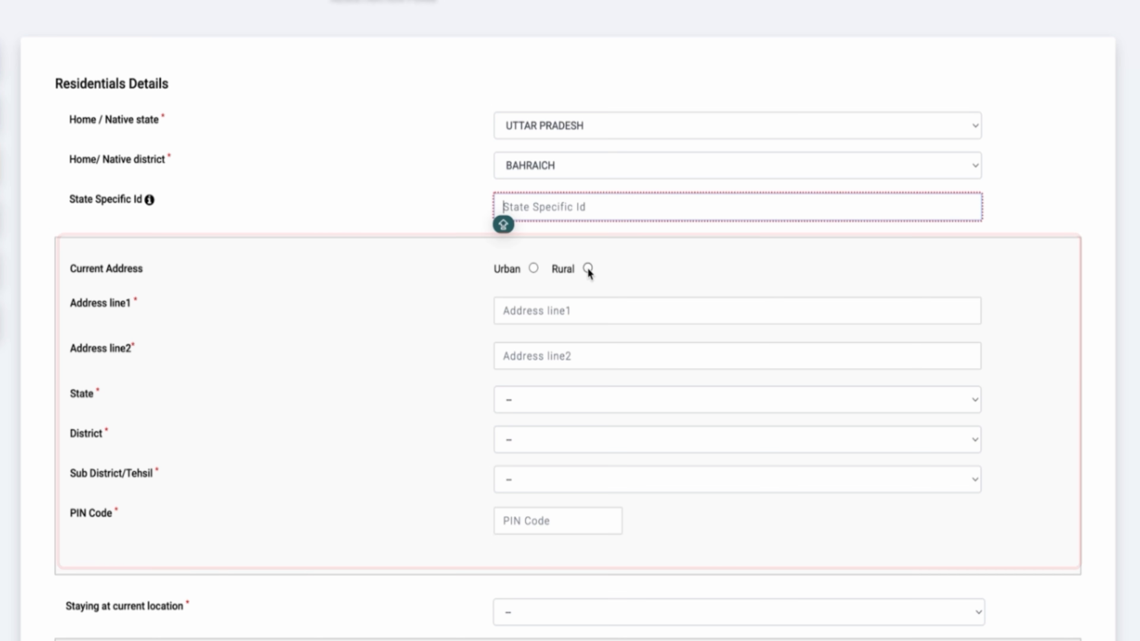
click(588, 269)
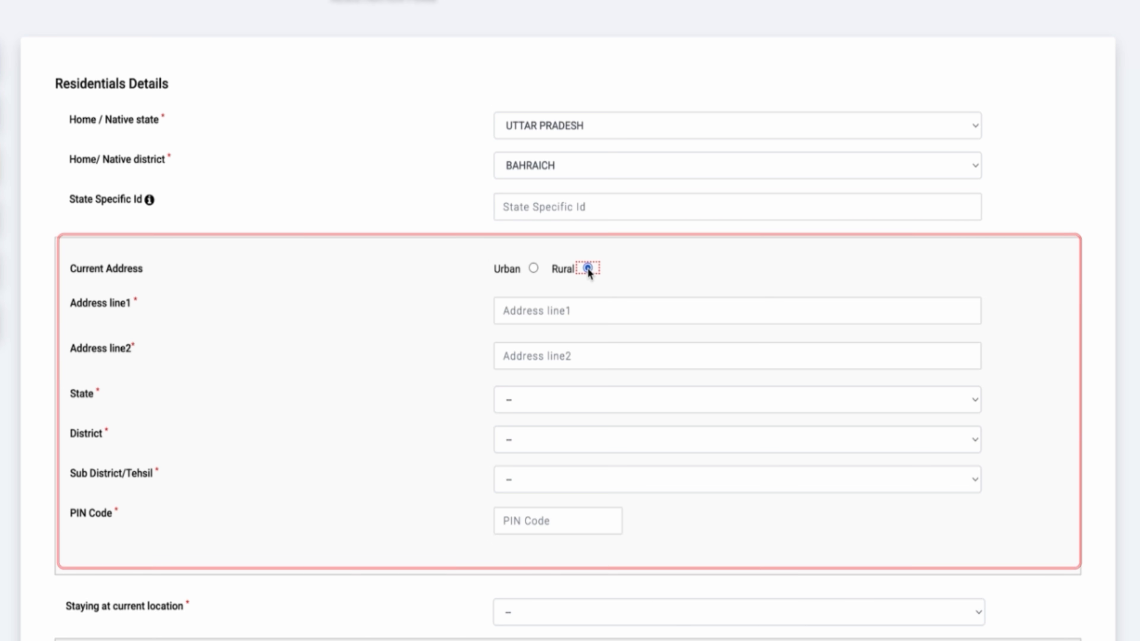
- Enter both current address lines and set the current state to UTTAR PRADESH
click(592, 313)
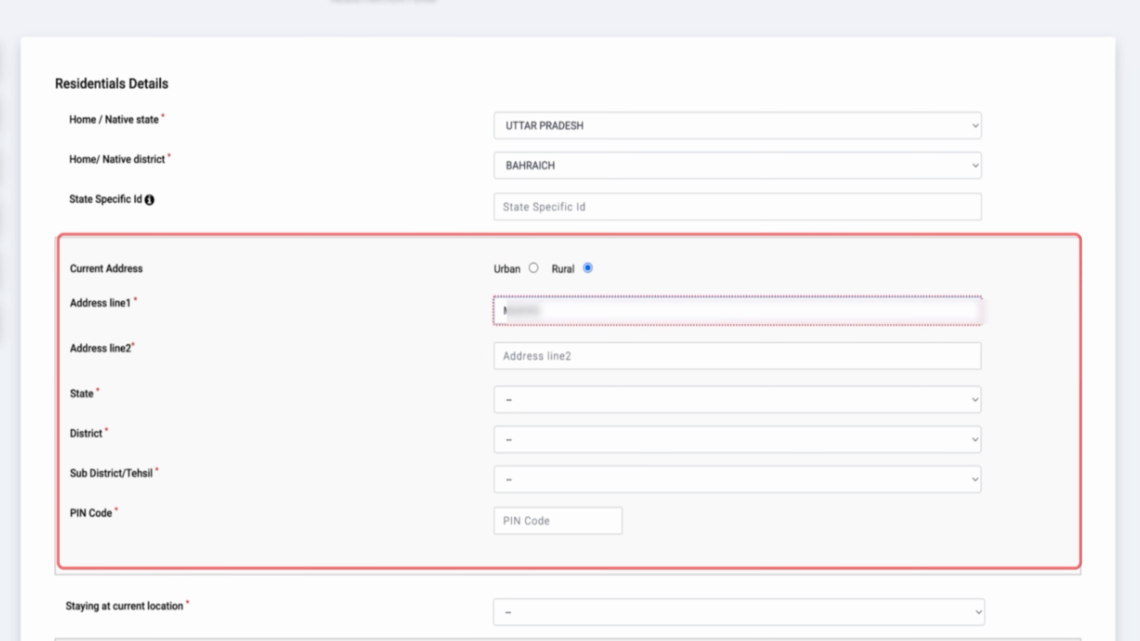
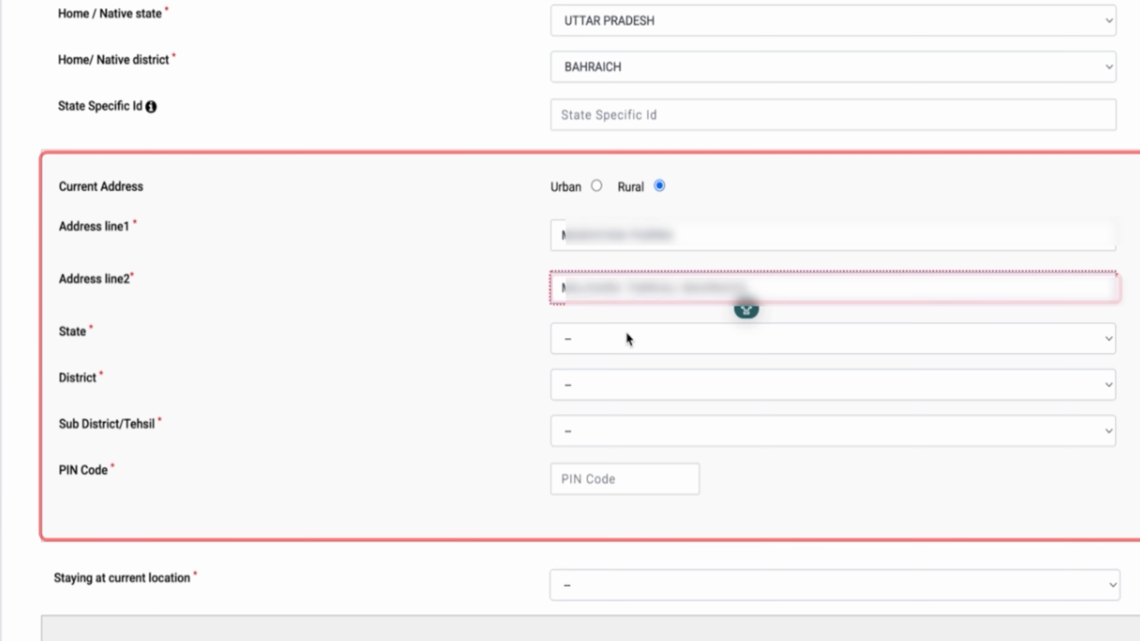
click(626, 336)
scroll(643, 411, down, 5)
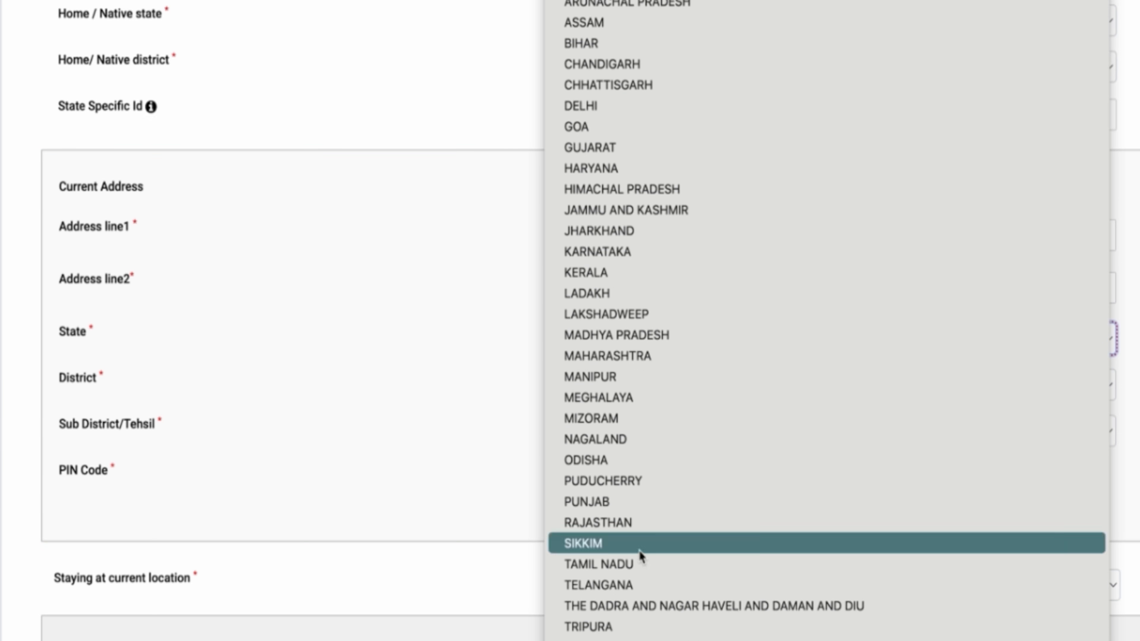
click(718, 640)
- Set current district BAHRAICH, sub-district Kaiserganj, the village, and the PIN code
click(782, 385)
click(775, 593)
click(755, 439)
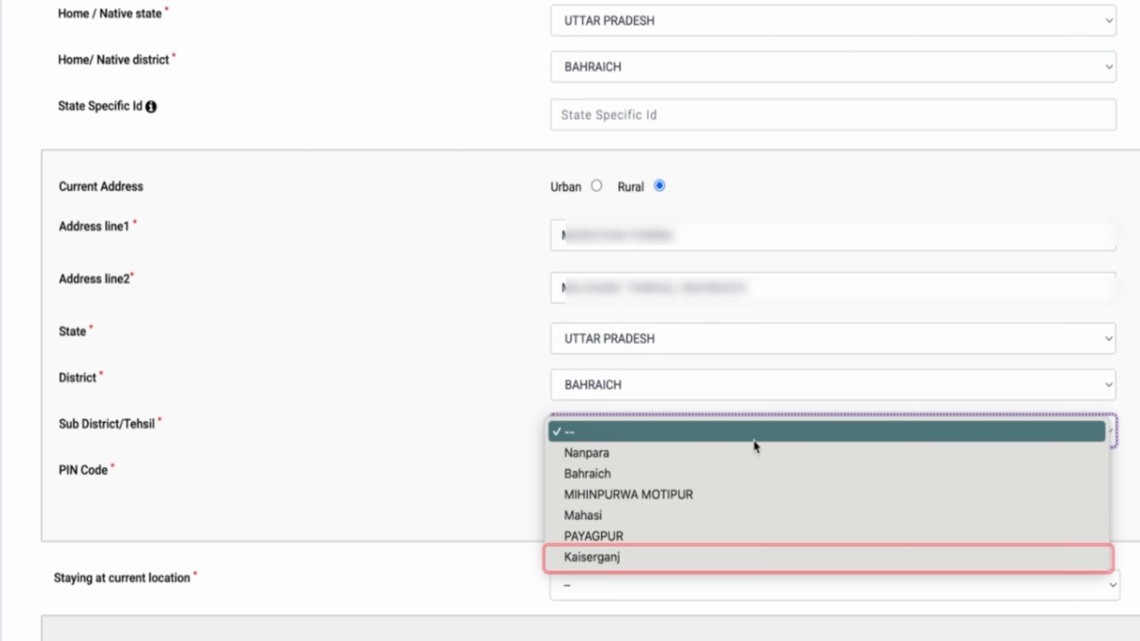
click(724, 554)
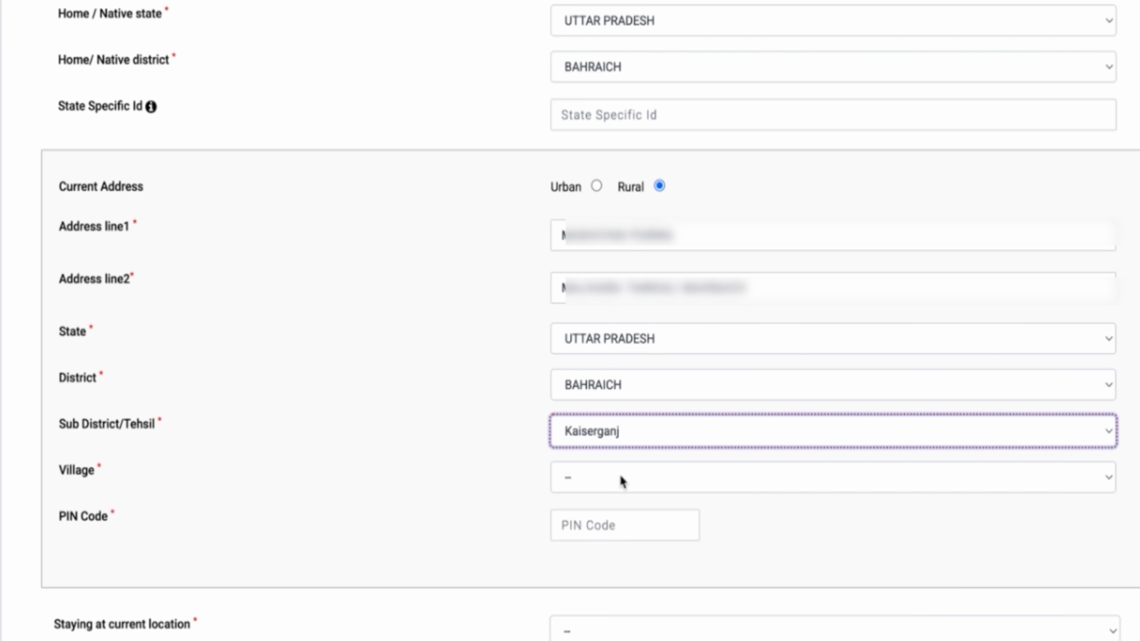
click(620, 475)
scroll(671, 536, down, 5)
text(271)
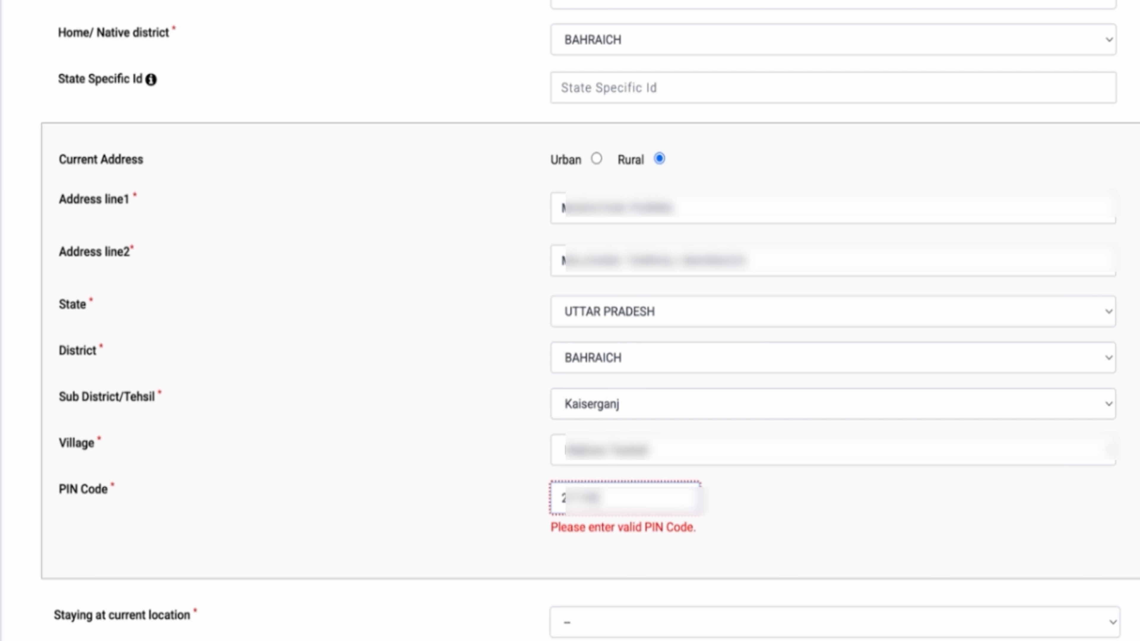
scroll(784, 108, down, 10)
click(708, 92)
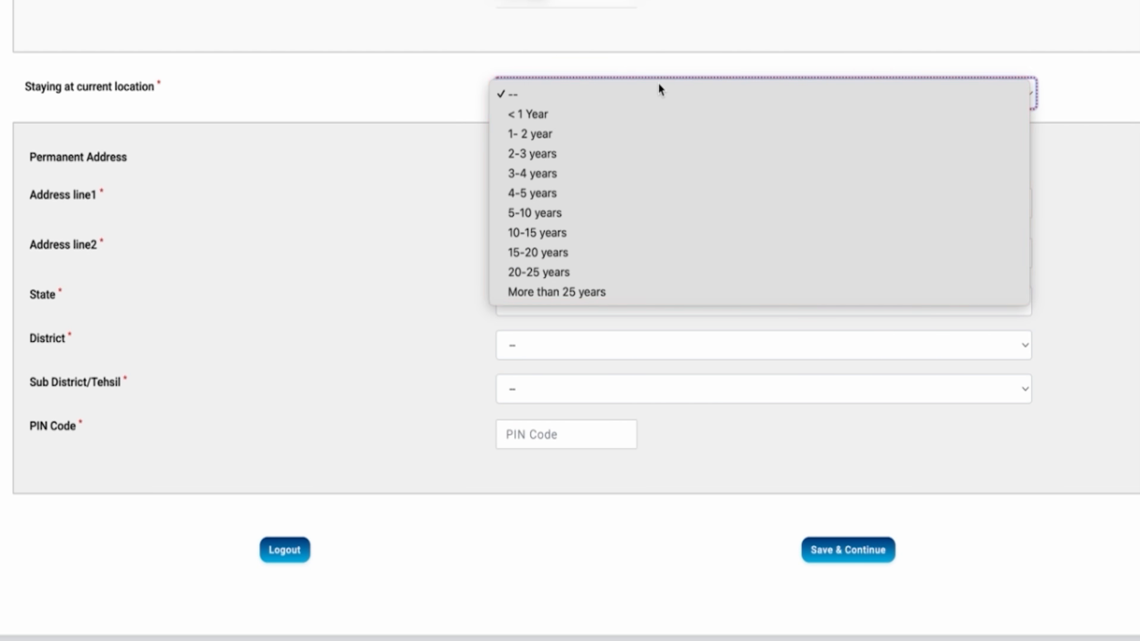
- Choose 20-25 years at the current location and enter a rural permanent address's two lines
click(654, 272)
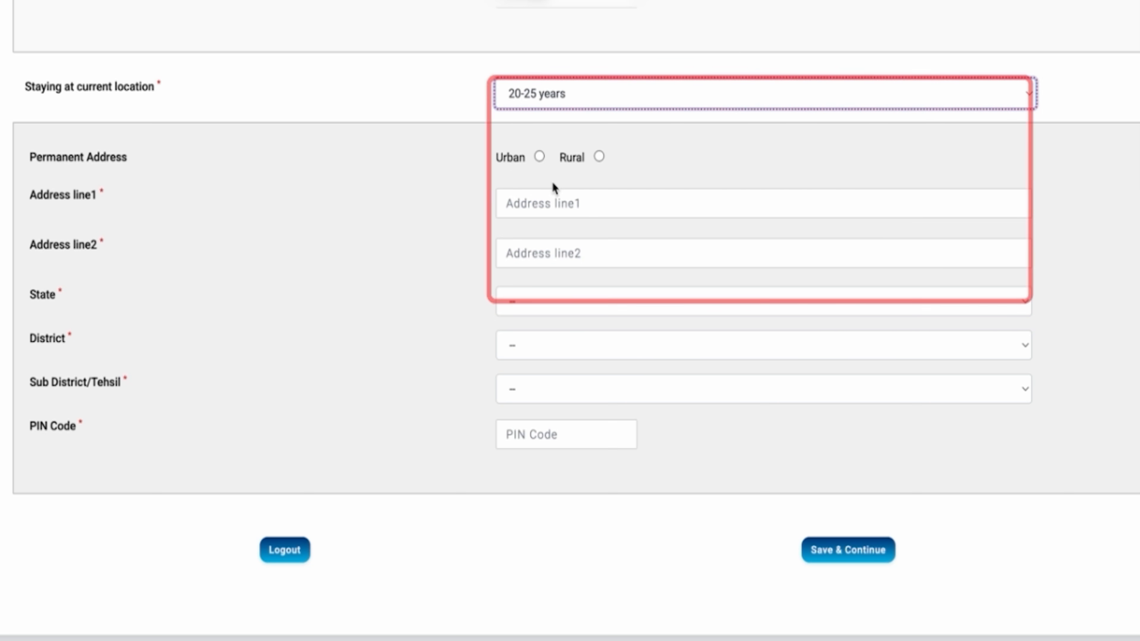
click(600, 158)
click(506, 198)
text(M...)
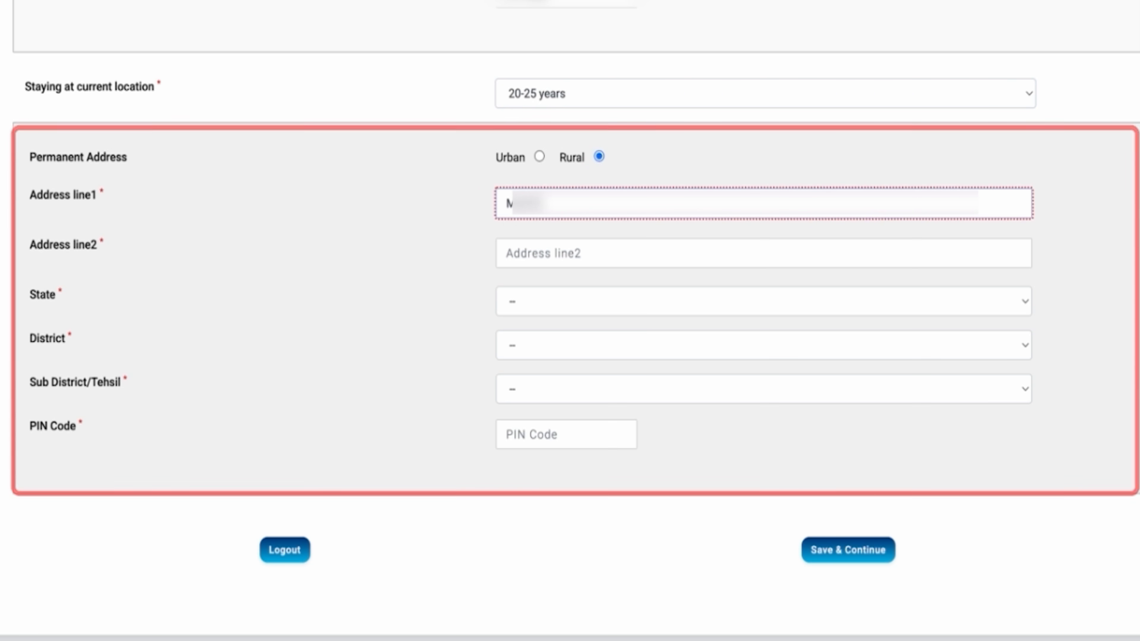
text(...)
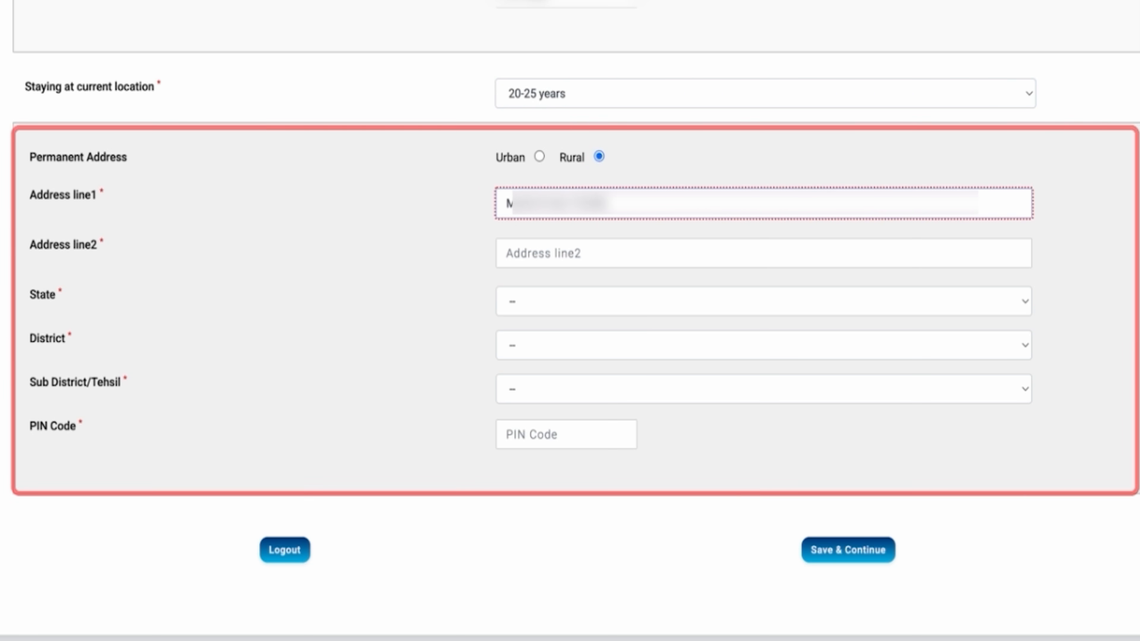
click(507, 254)
text(M.........)
- Set permanent state UTTAR PRADESH, district BAHRAICH, village and PIN code, then save
click(764, 301)
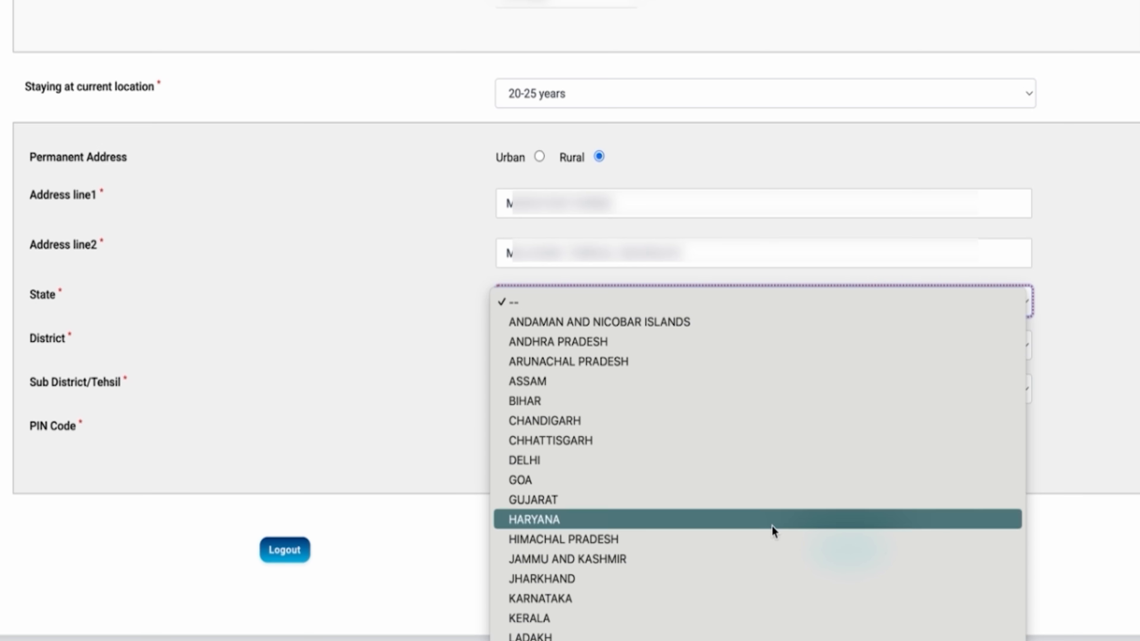
scroll(853, 561, down, 5)
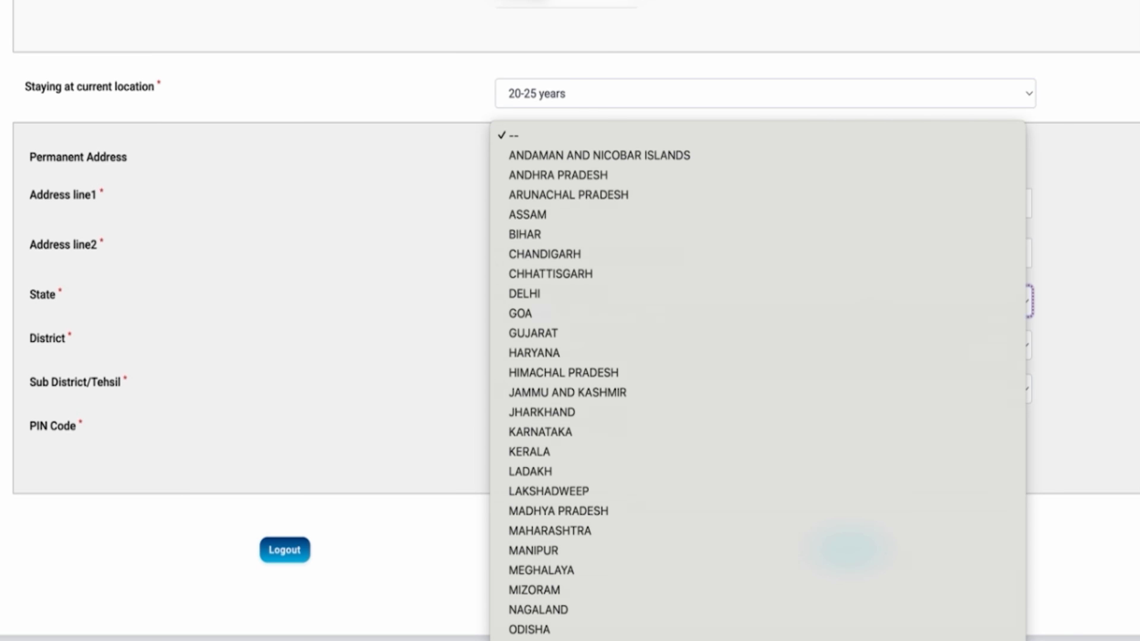
click(897, 640)
click(935, 363)
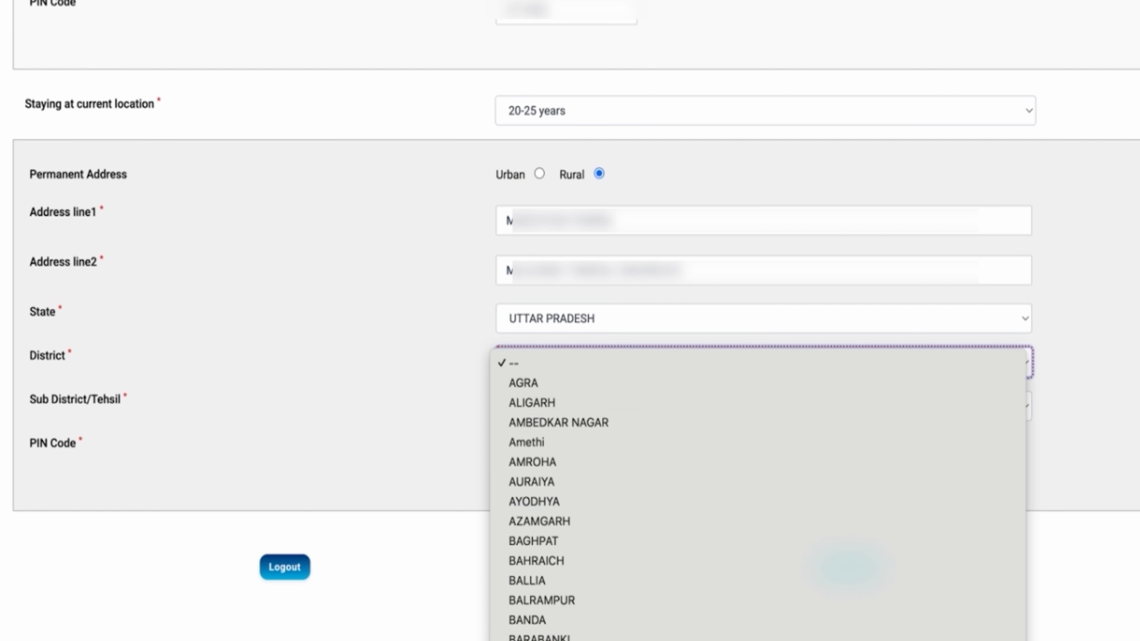
click(874, 568)
click(794, 467)
scroll(794, 467, down, 5)
scroll(794, 467, down, 5)
scroll(793, 467, down, 5)
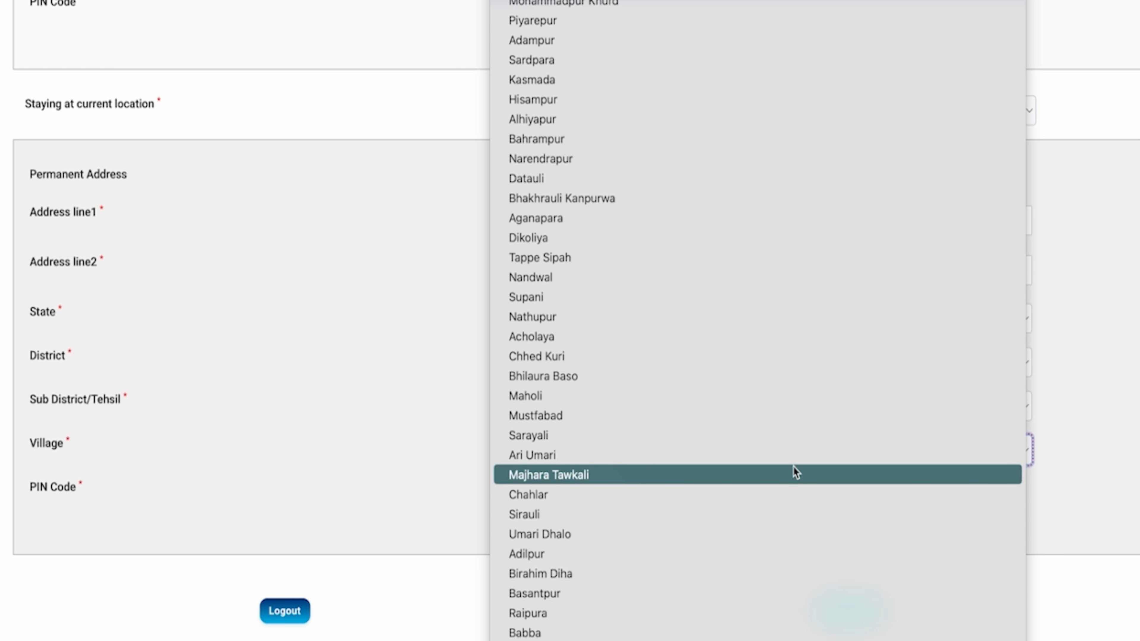
click(794, 467)
click(603, 495)
text(271)
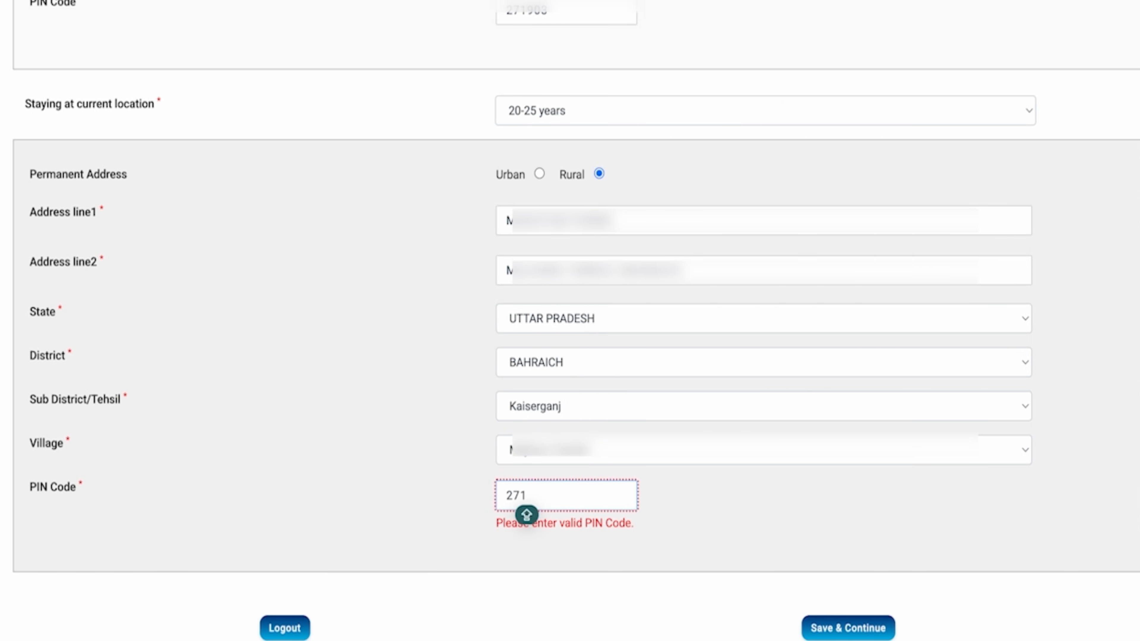
text(903)
click(864, 580)
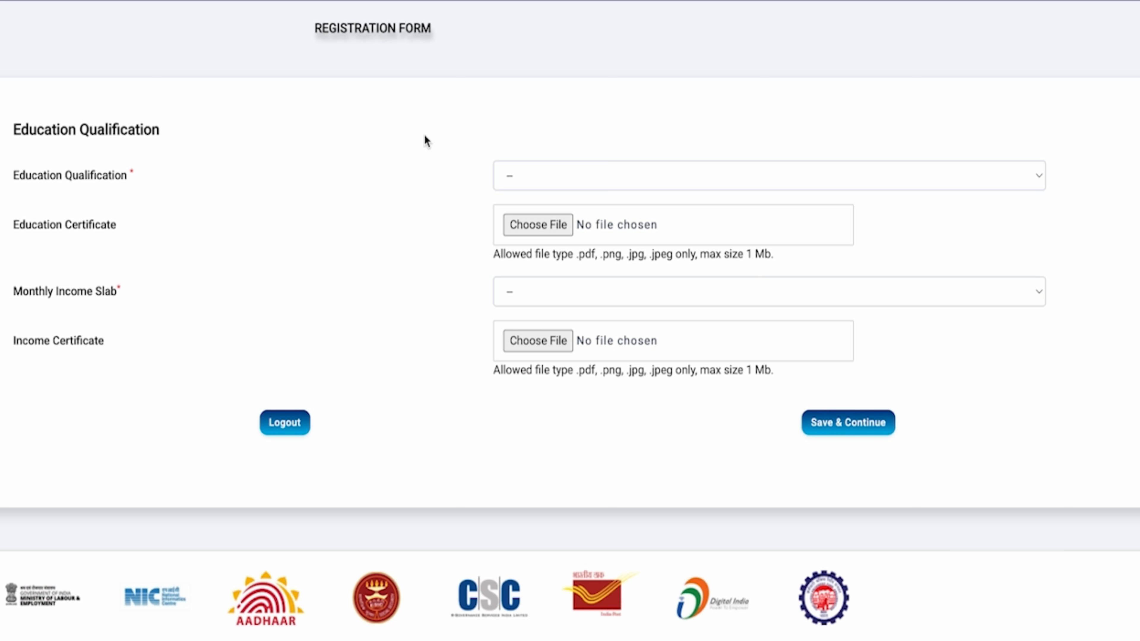
- Choose Diploma/certificate course as qualification and 10000 & Below as income slab, then save
click(612, 177)
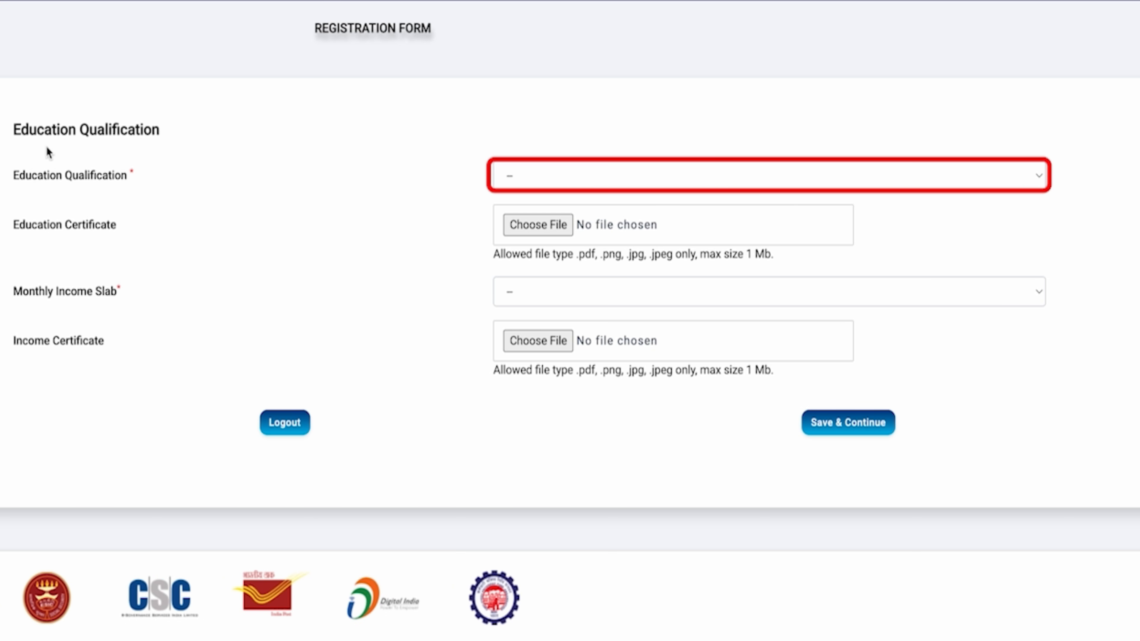
click(729, 180)
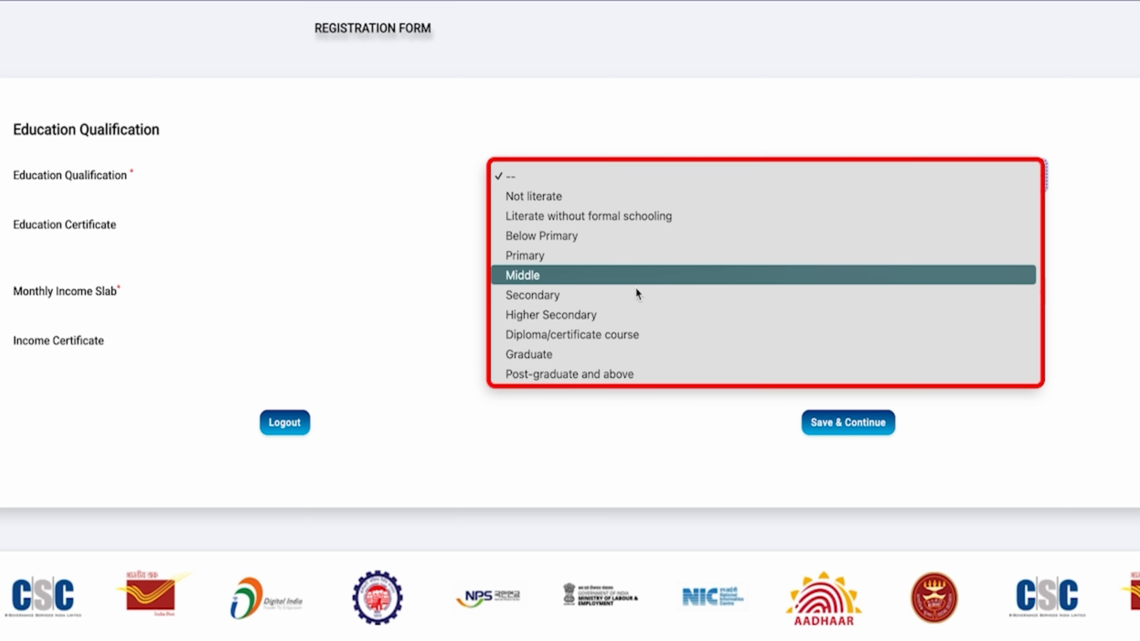
click(634, 334)
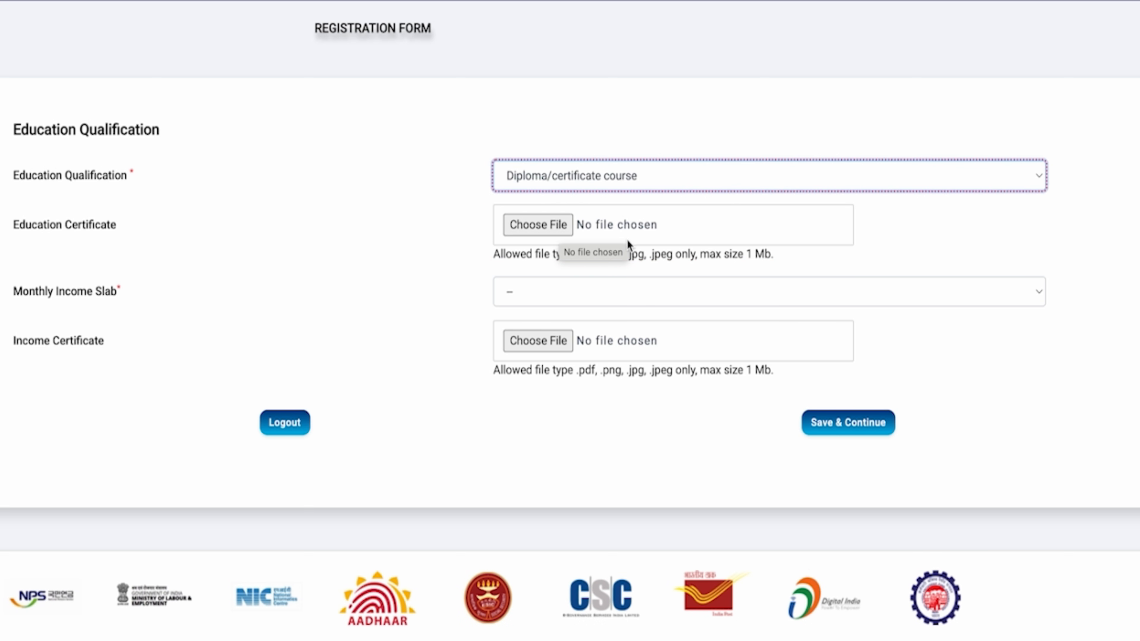
click(609, 296)
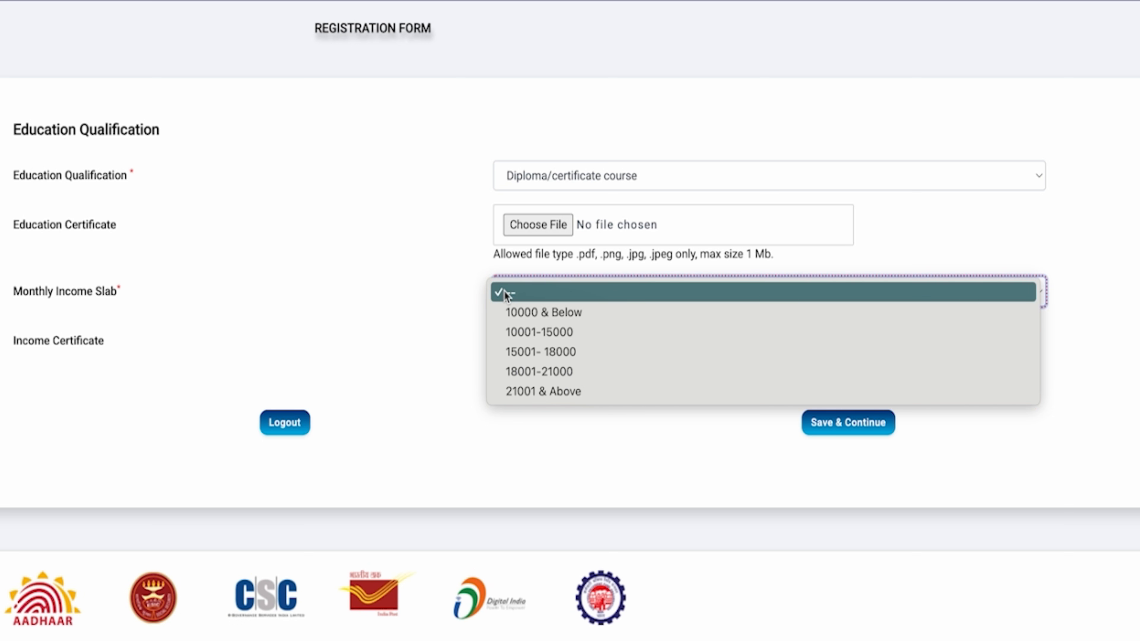
click(532, 315)
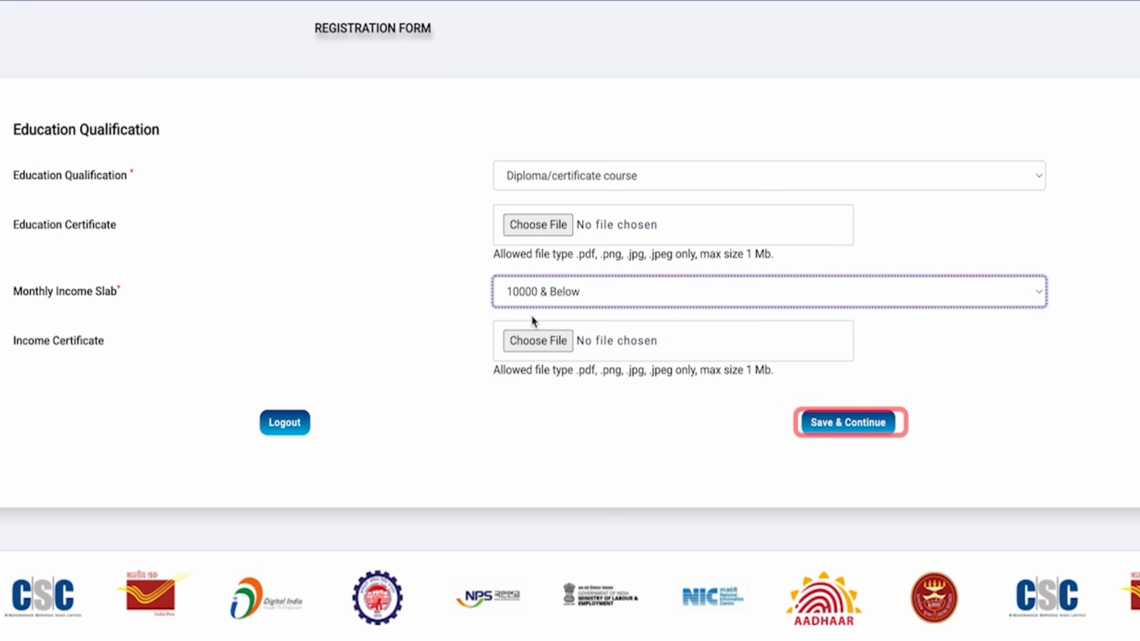
click(833, 426)
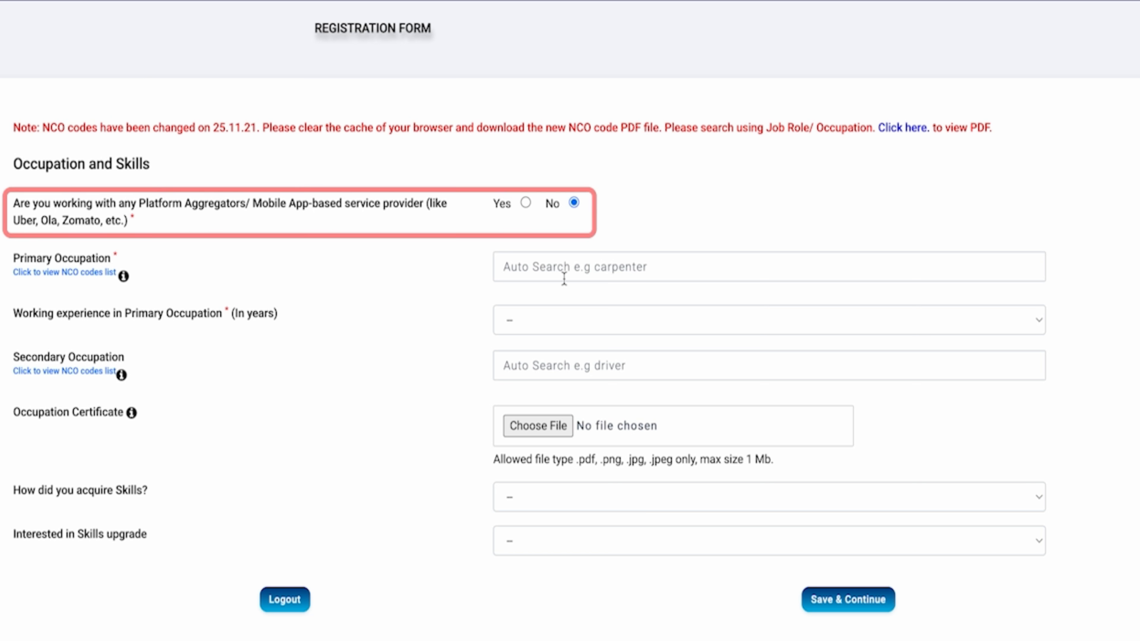
- Open the NCO occupation codes PDF from the 'Click here.' link in the red note
click(571, 273)
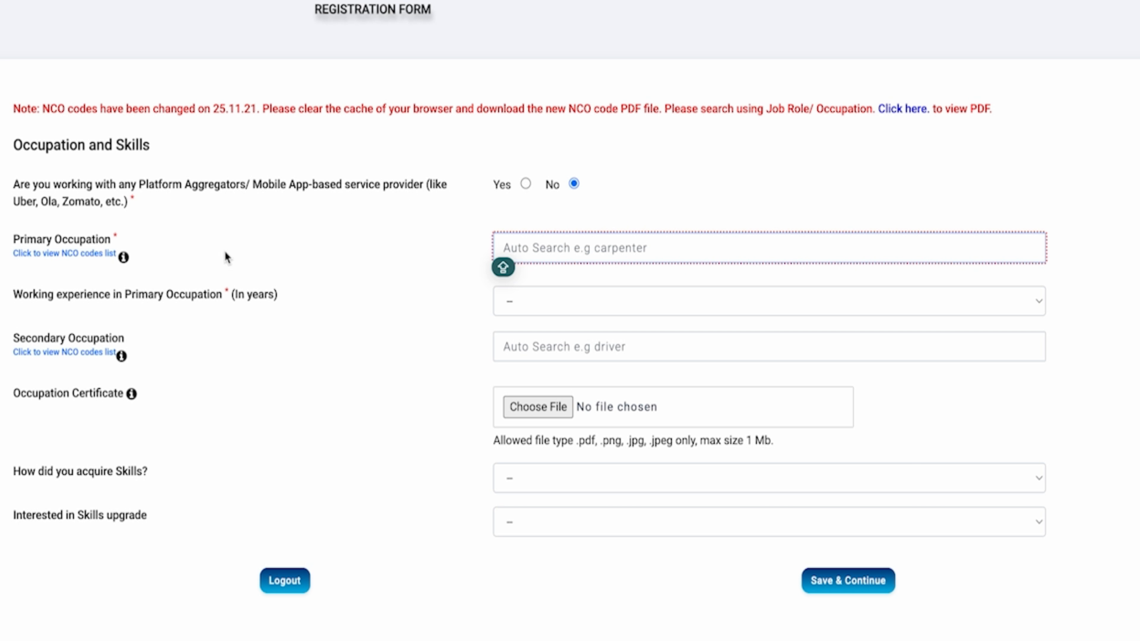
mouse_move(121, 268)
scroll(840, 151, up, 1)
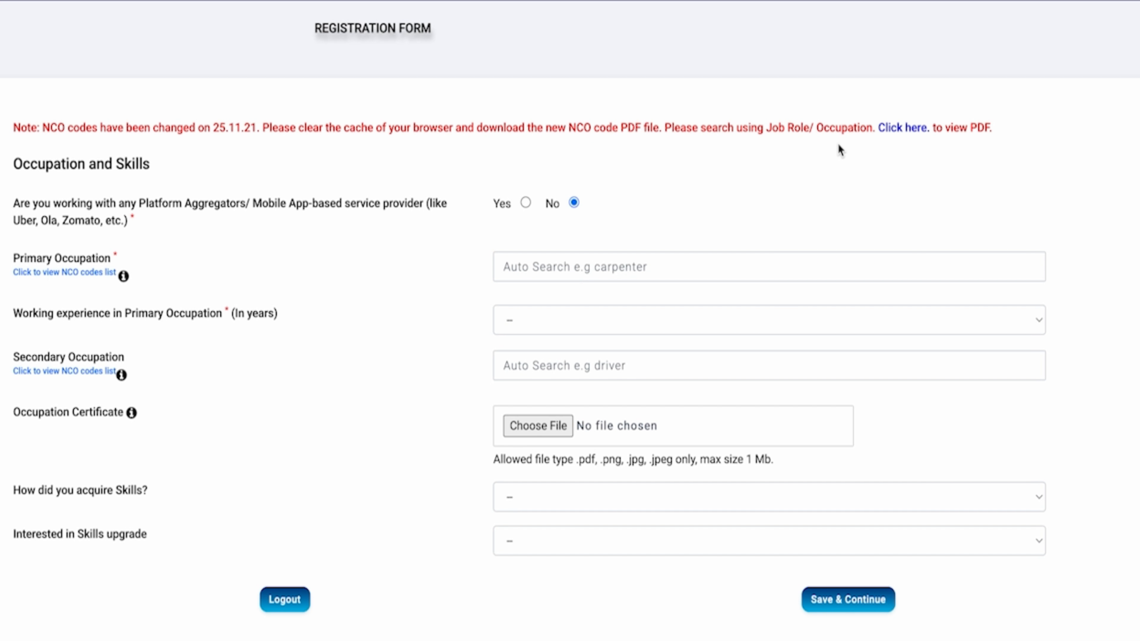
click(900, 131)
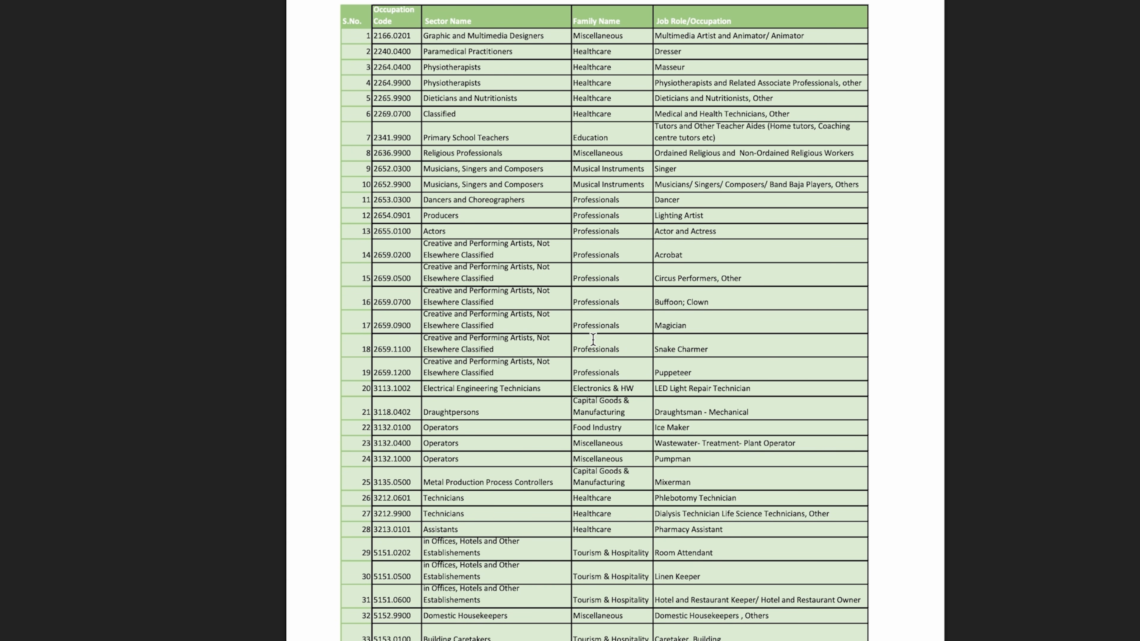
scroll(593, 340, down, 4)
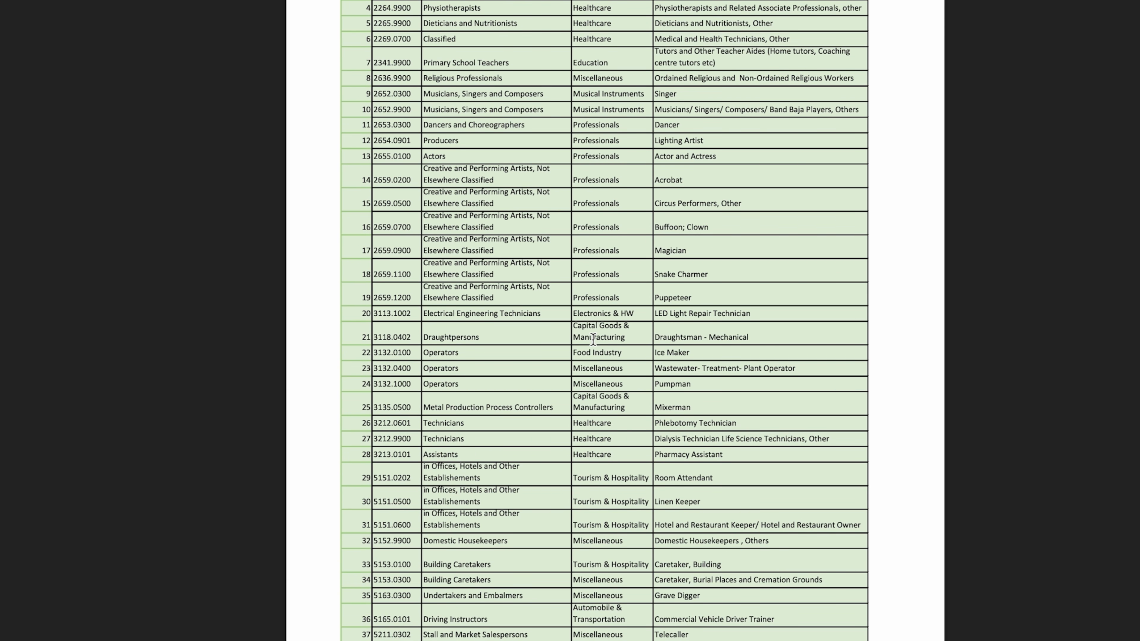
scroll(593, 340, down, 4)
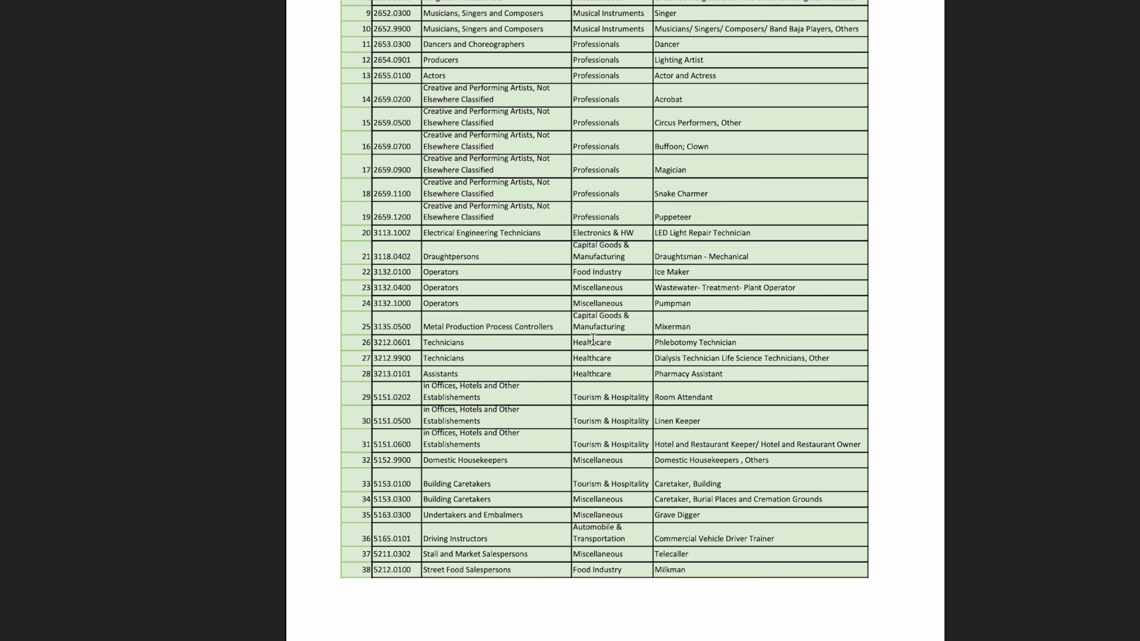
scroll(593, 340, down, 4)
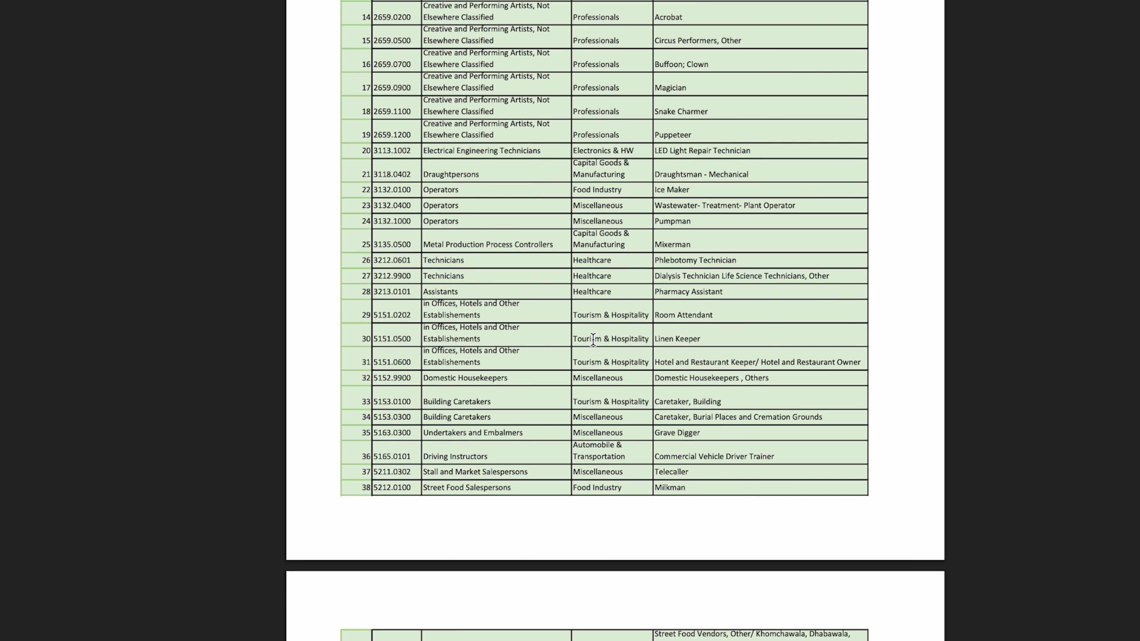
scroll(593, 340, down, 16)
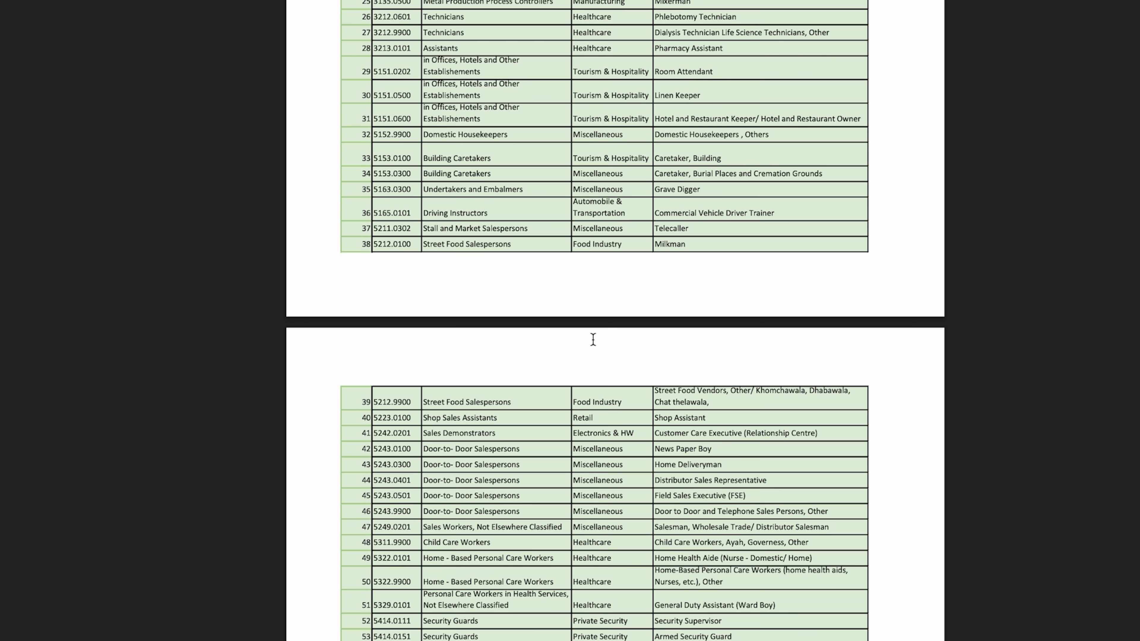
scroll(593, 340, down, 6)
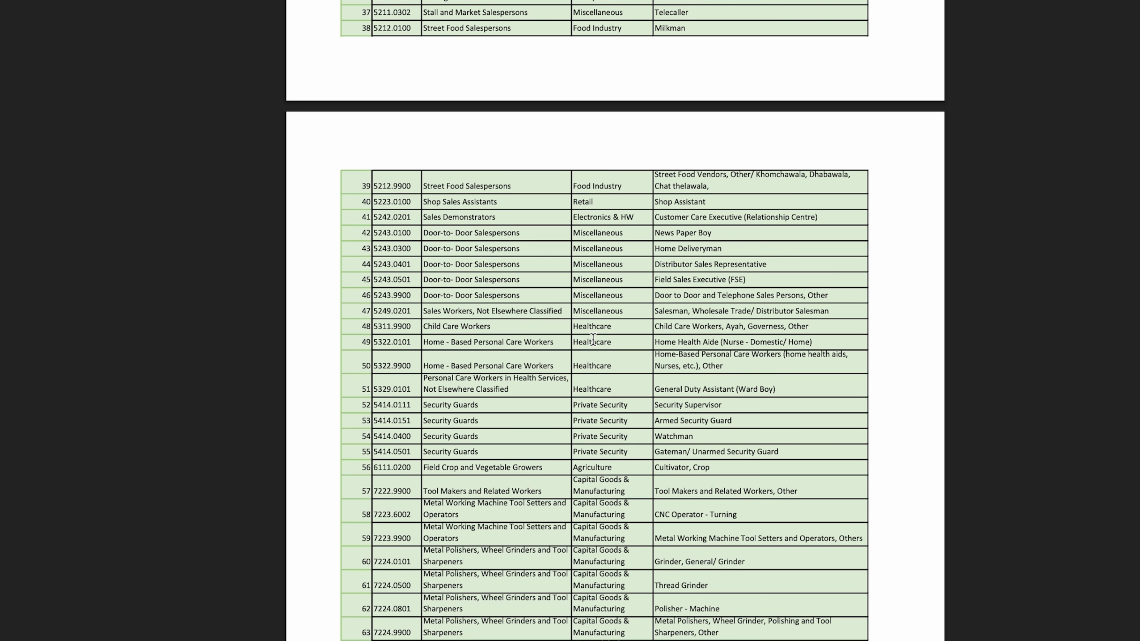
scroll(593, 340, down, 8)
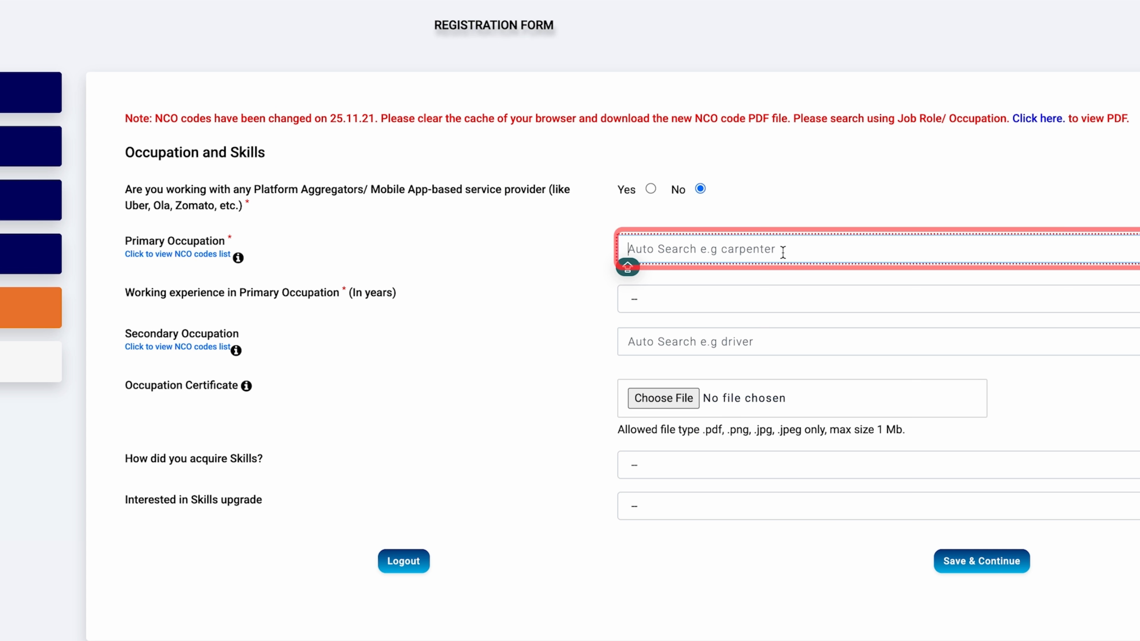
- Search 'COMP' to pick Computer Operator as primary occupation with 0 years' working experience
text(CO)
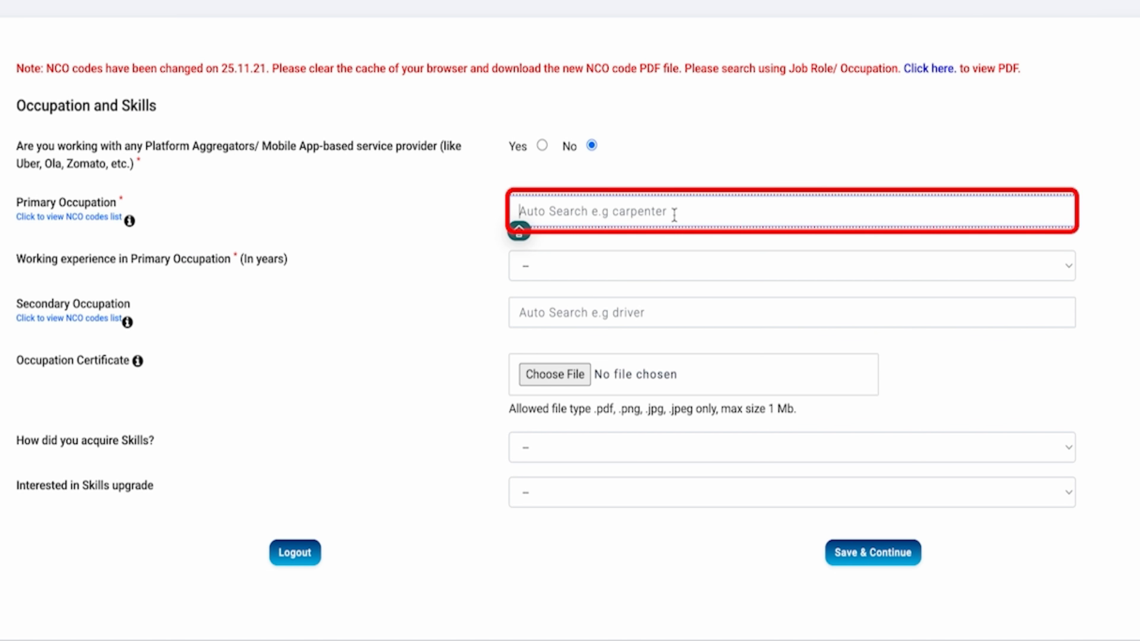
text(COM)
text(P)
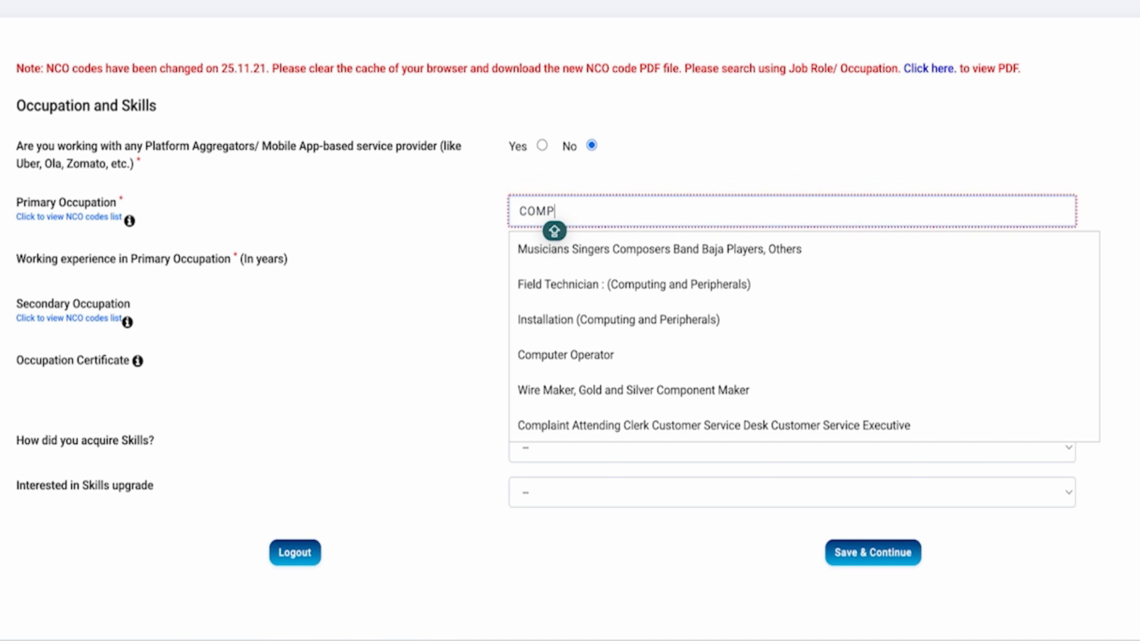
click(579, 355)
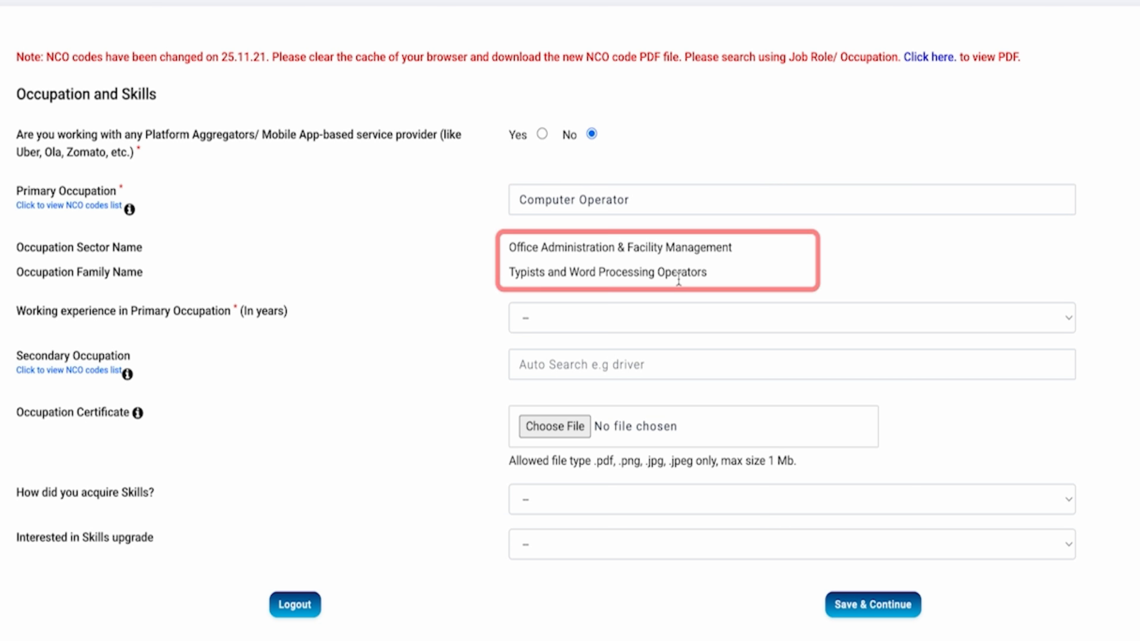
click(617, 318)
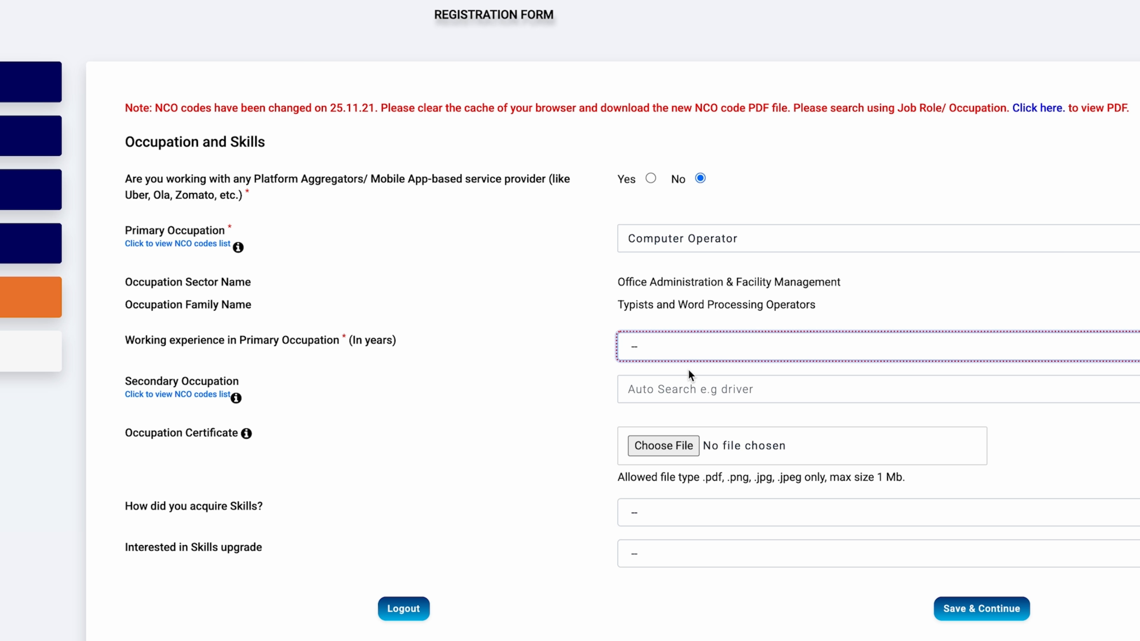
click(711, 340)
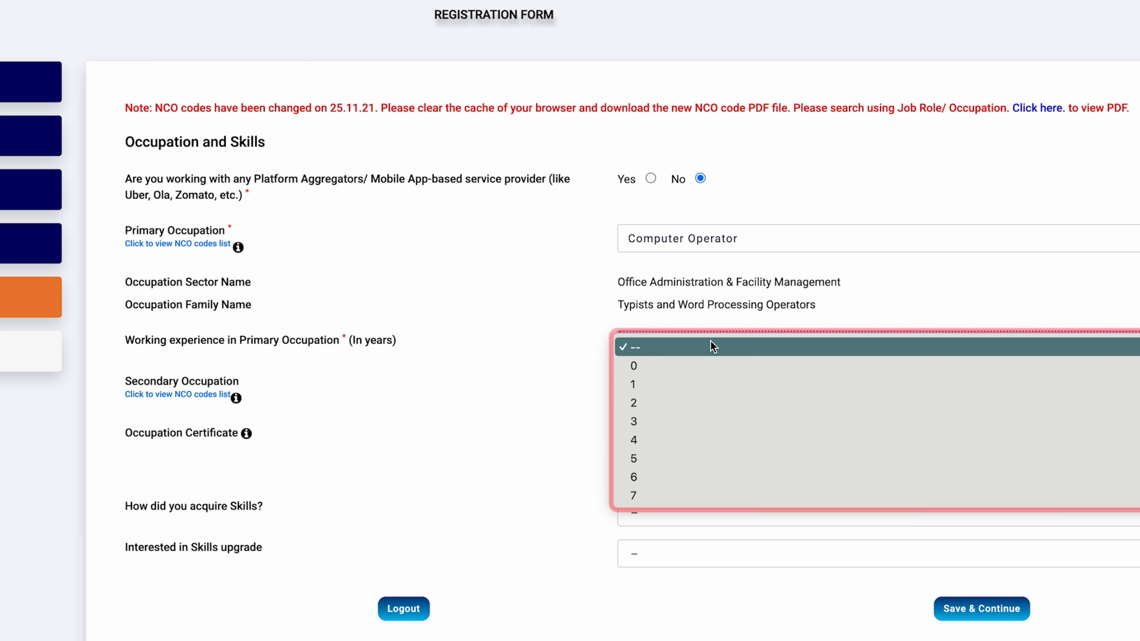
click(668, 365)
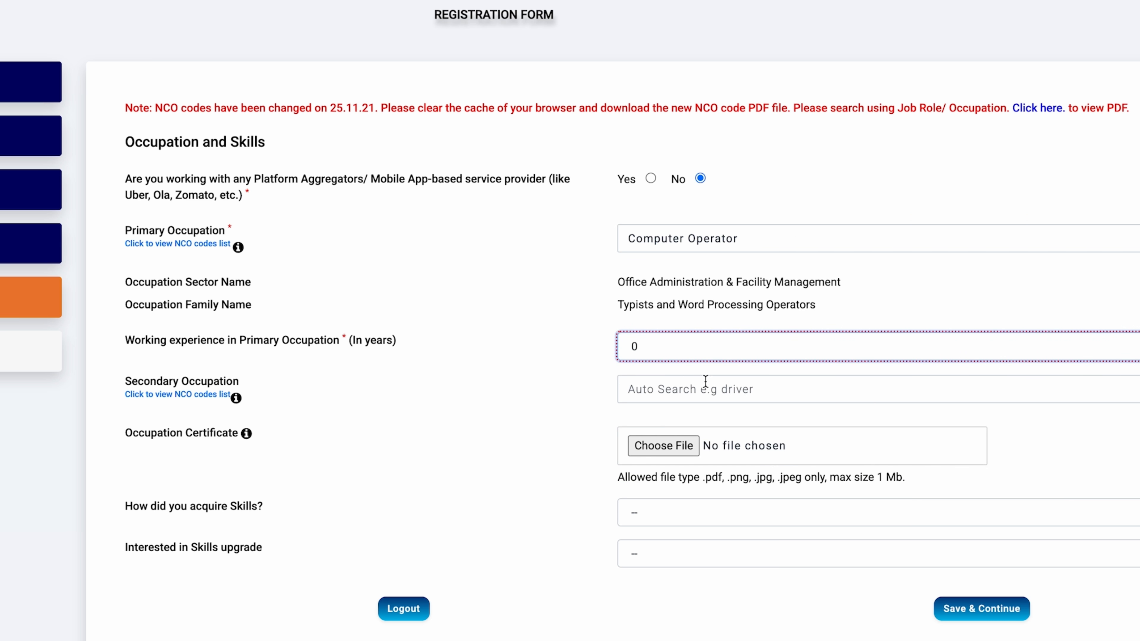
click(716, 391)
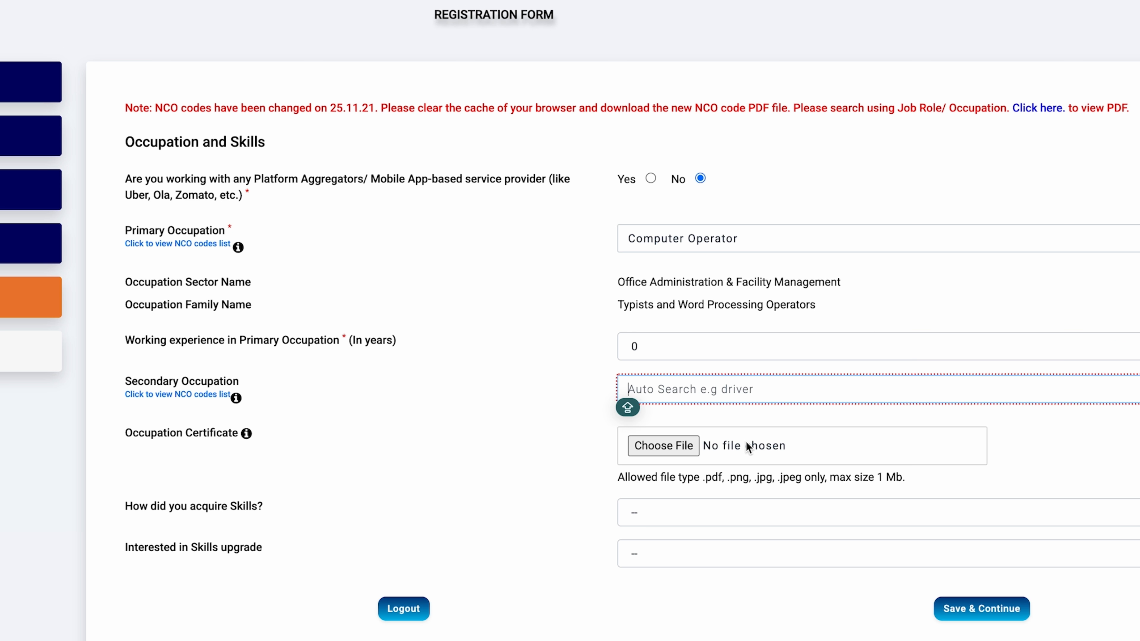
click(738, 512)
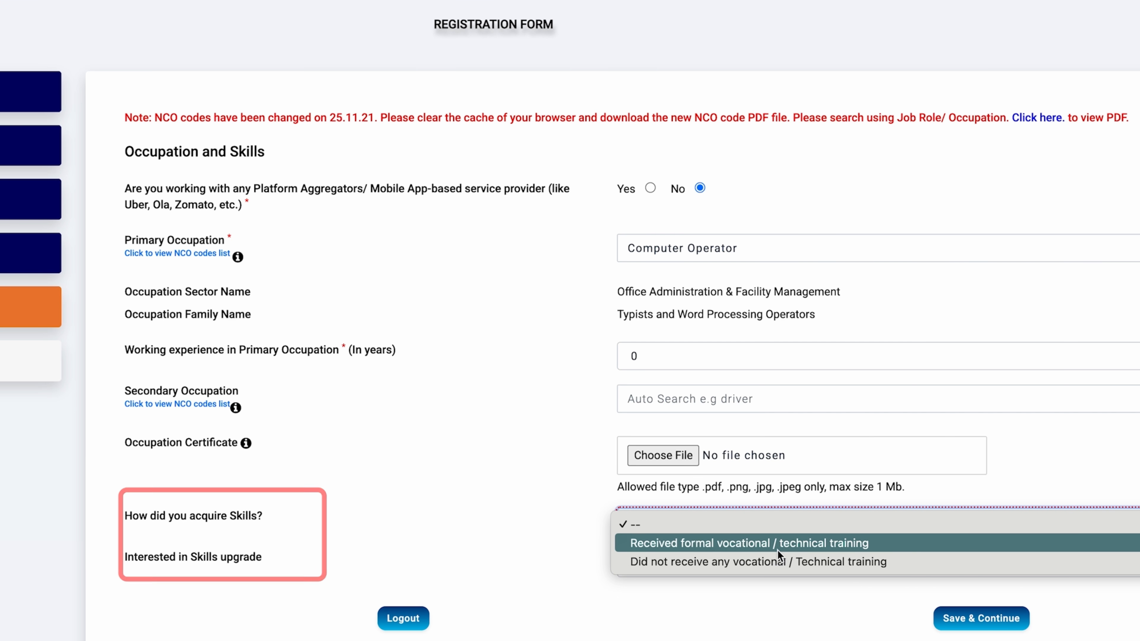
- Record 'Did not receive any vocational / Technical training' with Self-Learning as the sub skill
click(777, 529)
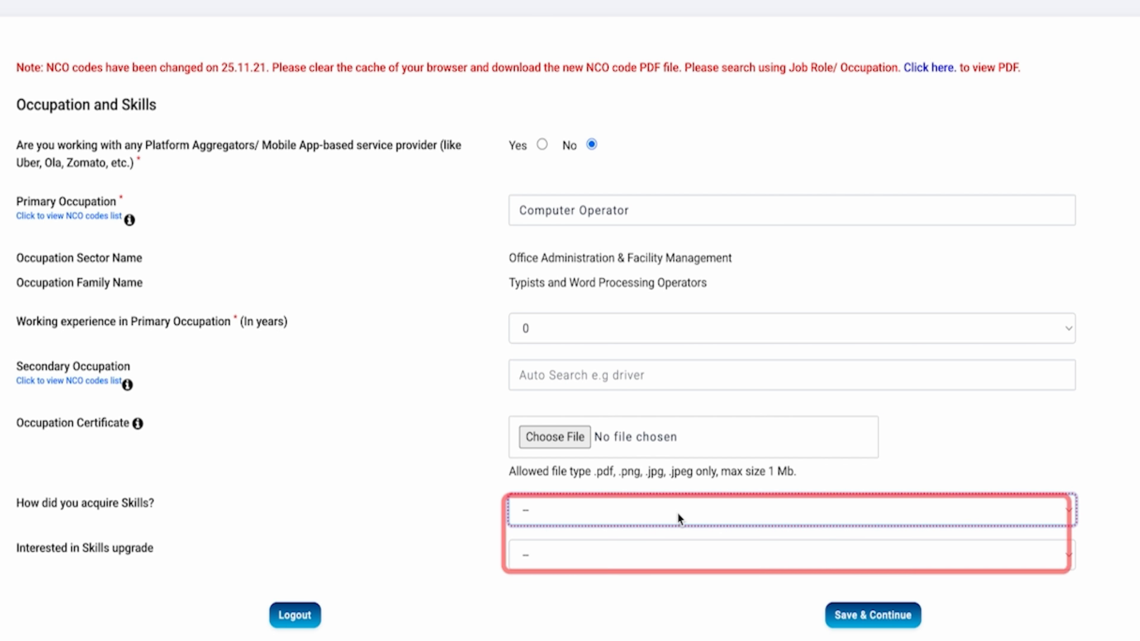
click(678, 516)
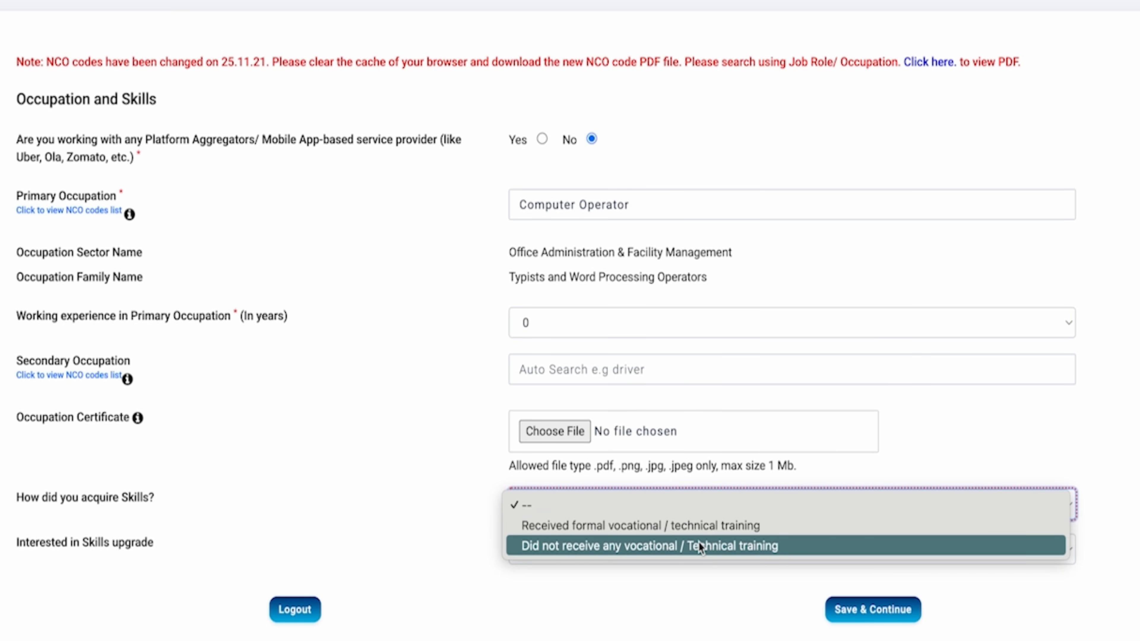
click(698, 551)
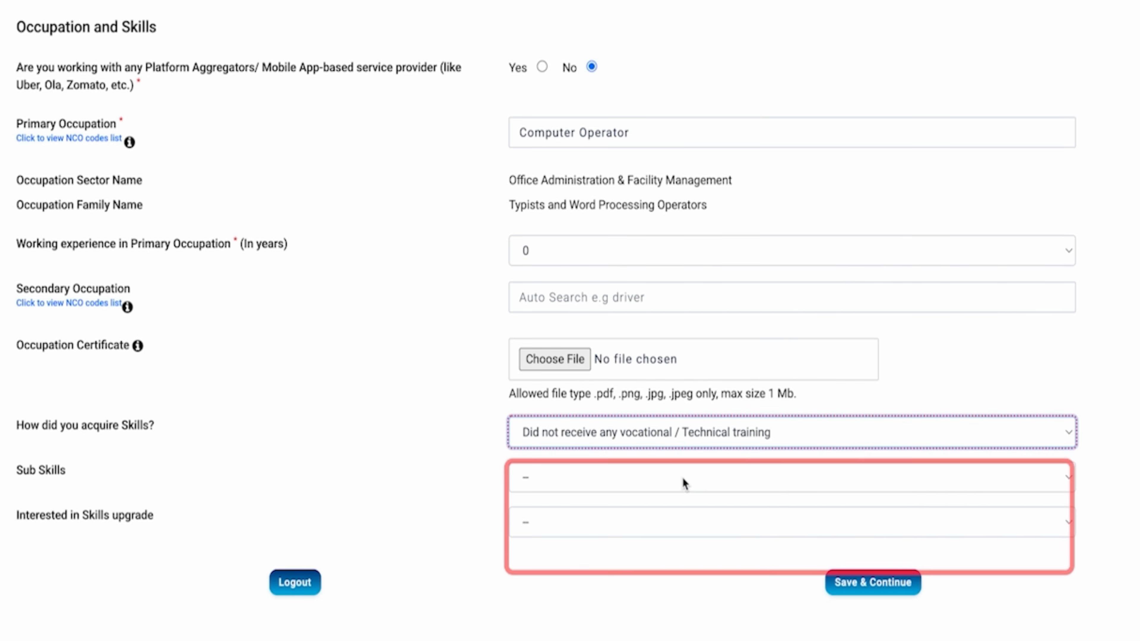
click(682, 496)
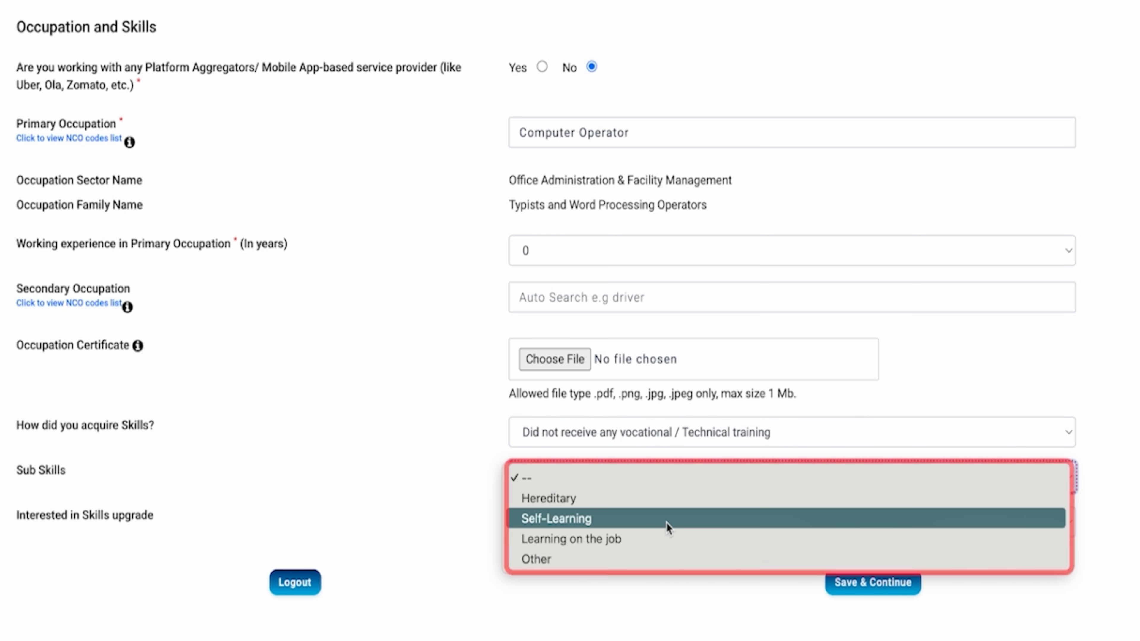
click(666, 522)
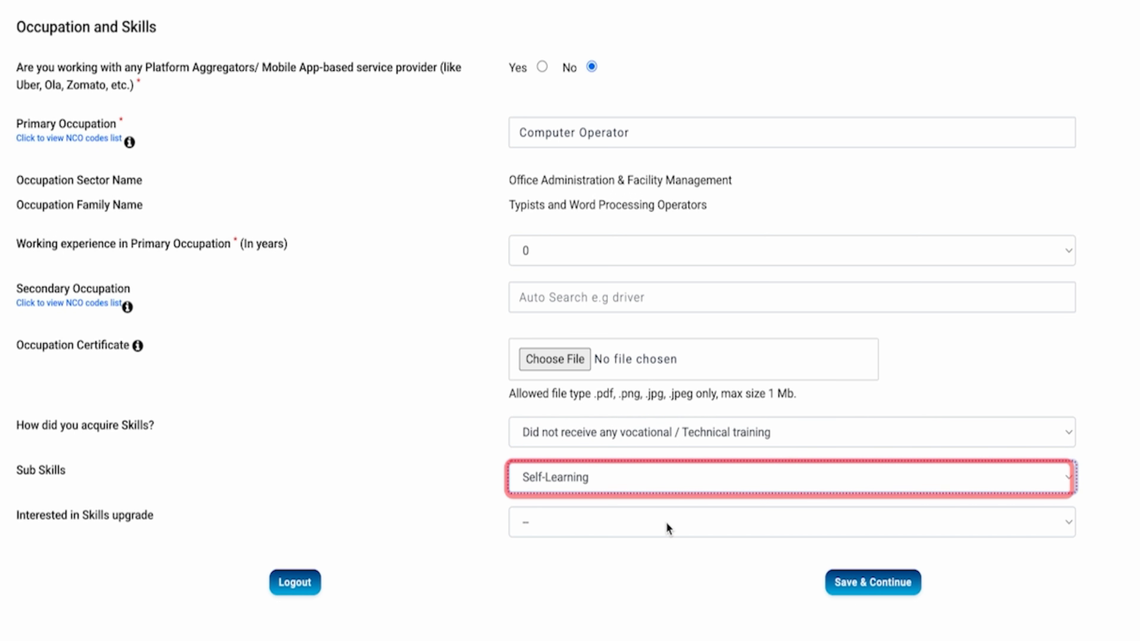
- Choose 'To receive formal technical training' as the skills upgrade and save the section
click(667, 522)
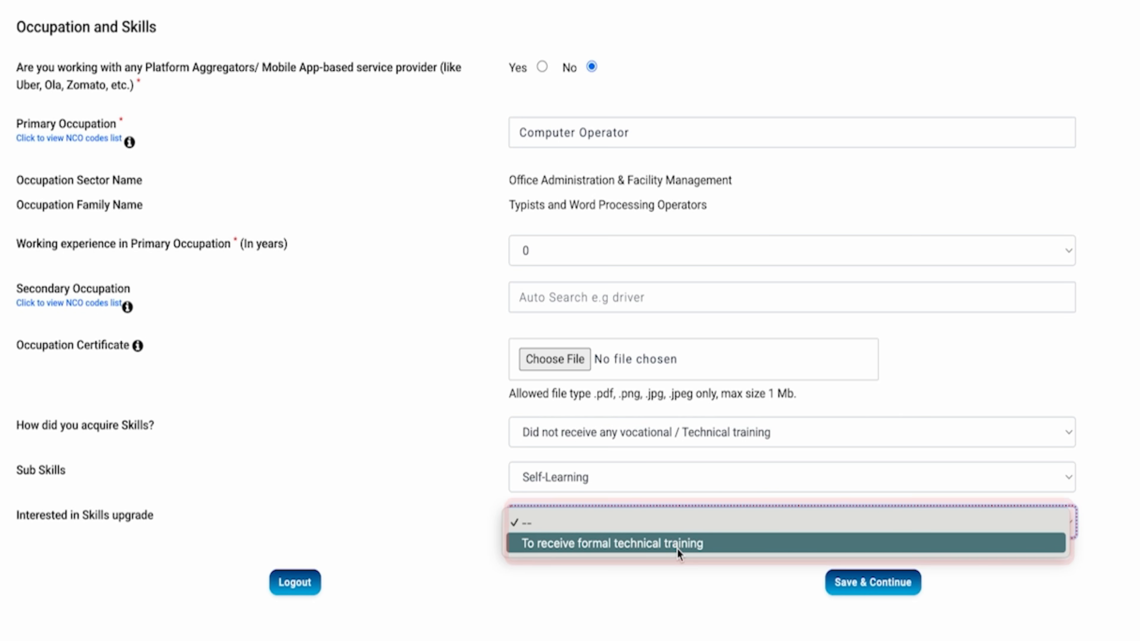
click(678, 549)
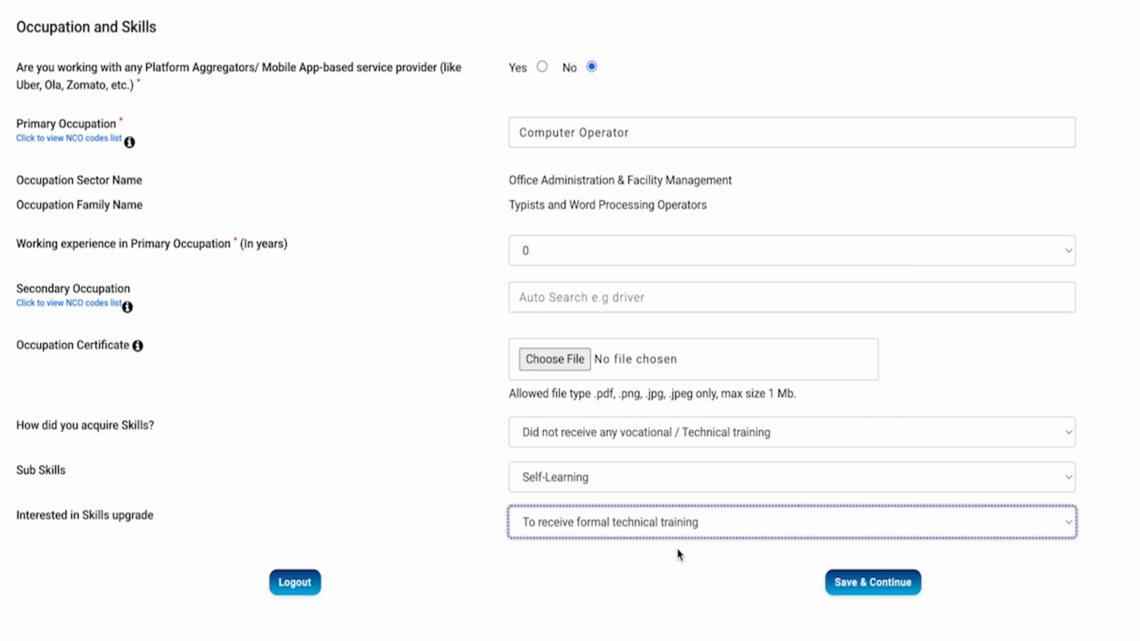
click(664, 521)
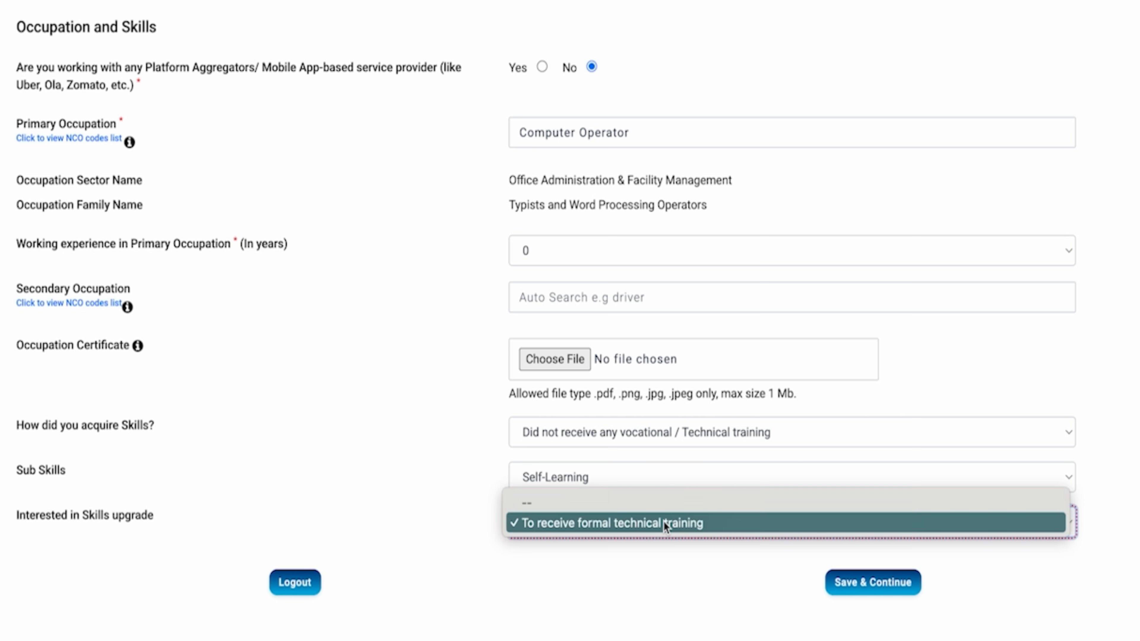
click(655, 511)
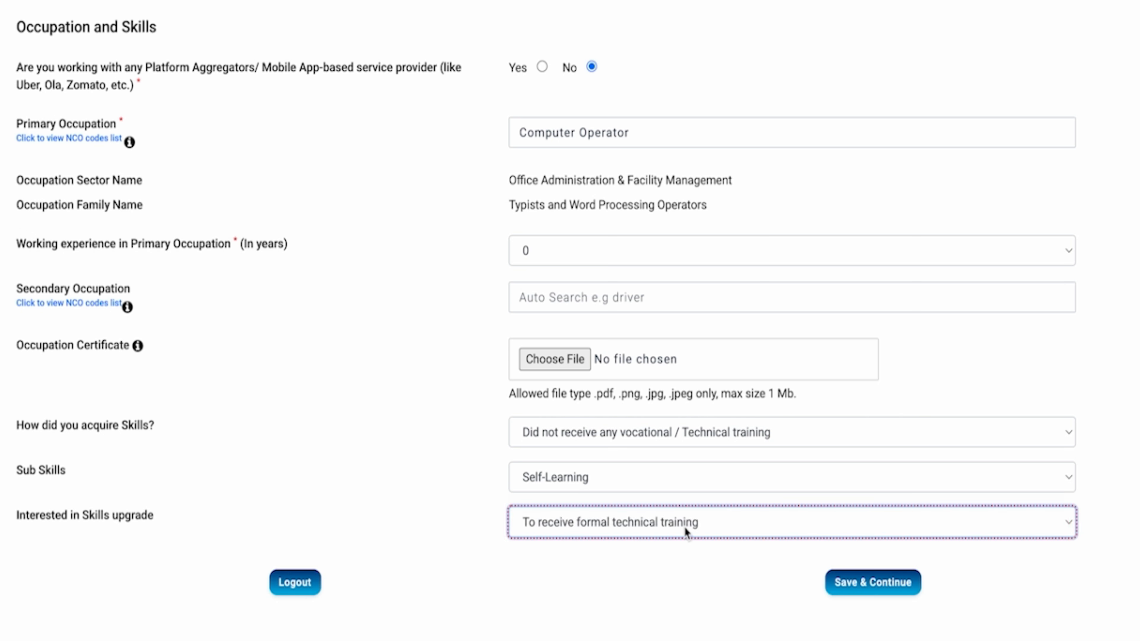
click(858, 583)
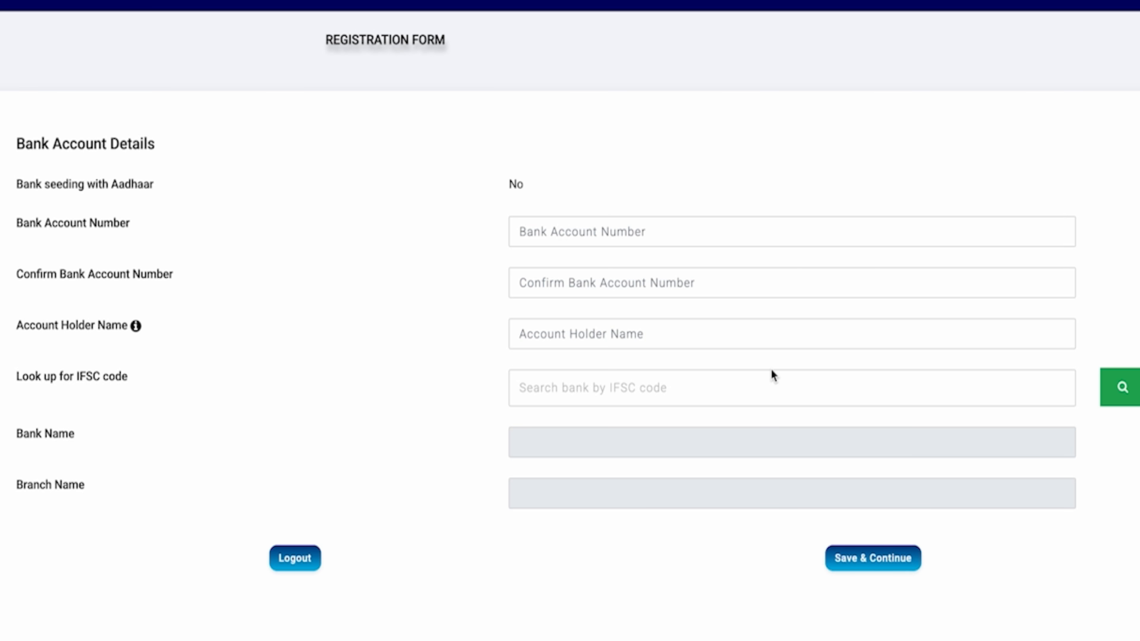
- Enter the bank account number, confirm it, and fill in the account holder's name
scroll(772, 369, down, 1)
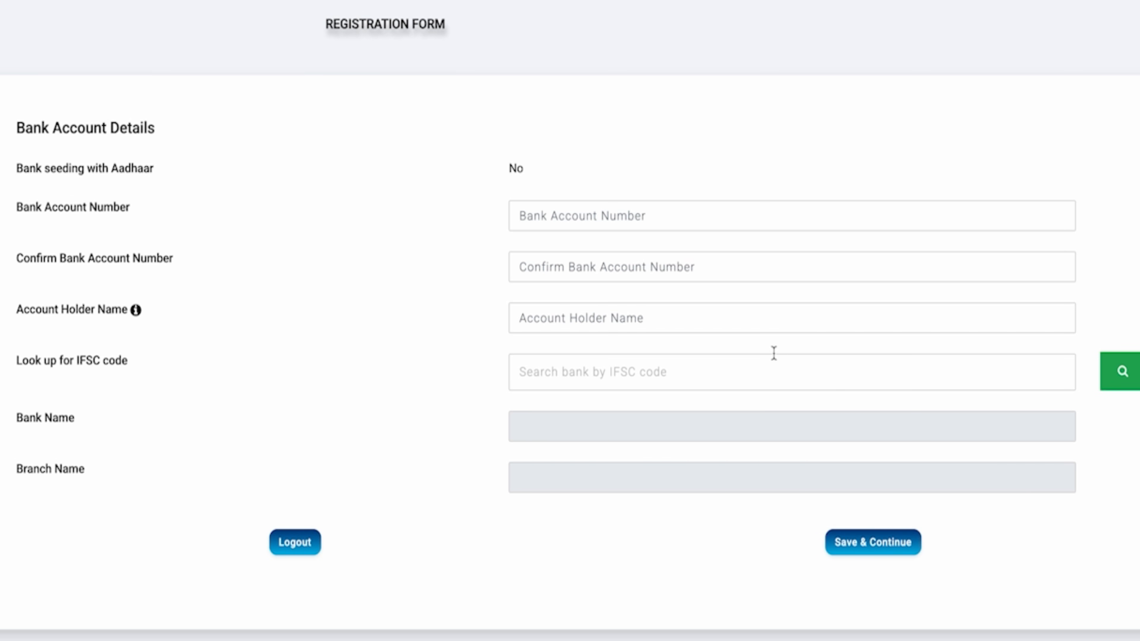
click(600, 220)
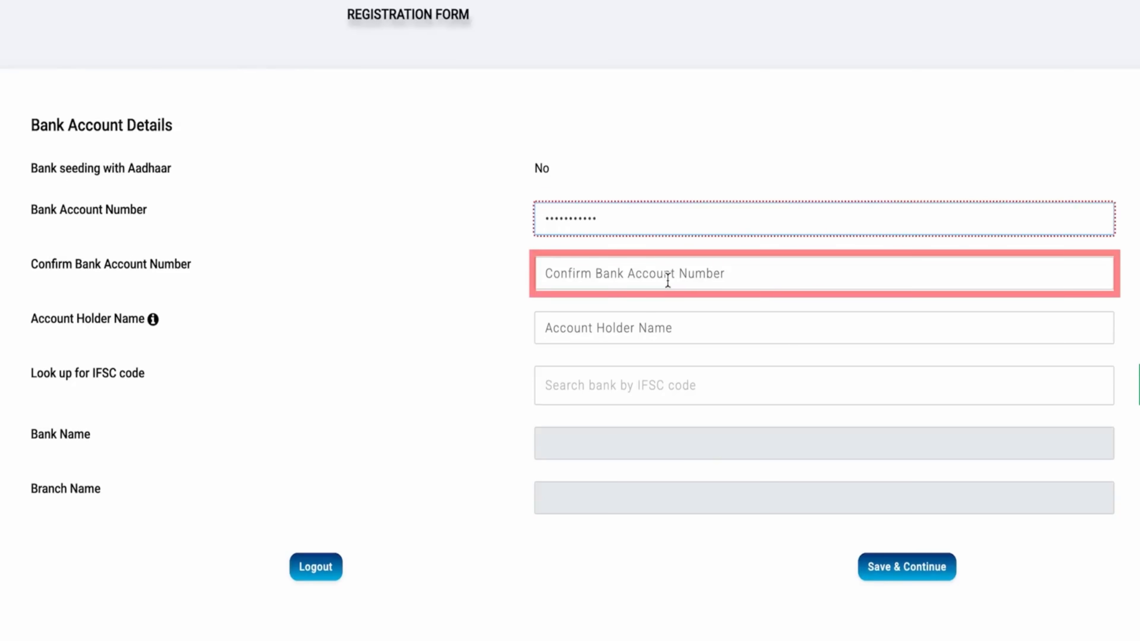
click(668, 281)
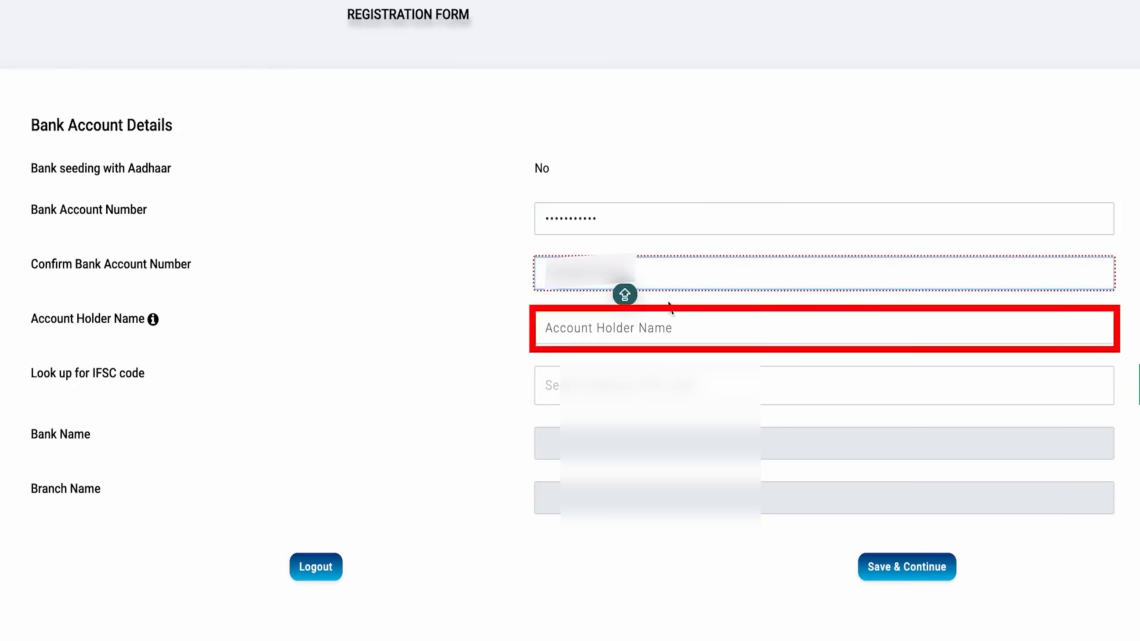
click(672, 334)
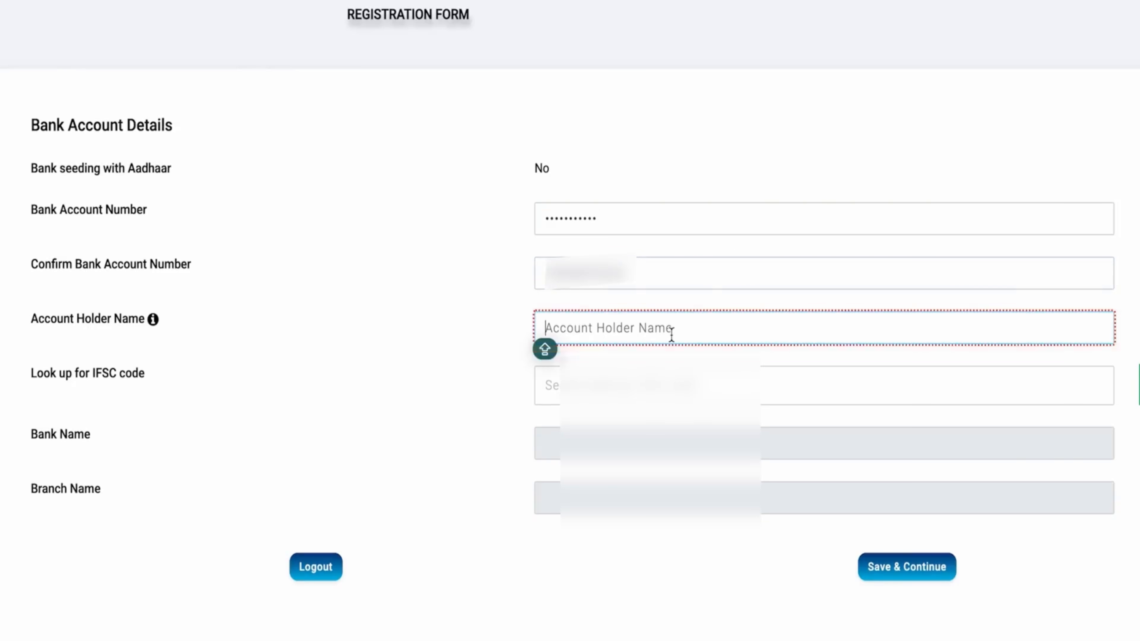
text(••••••••)
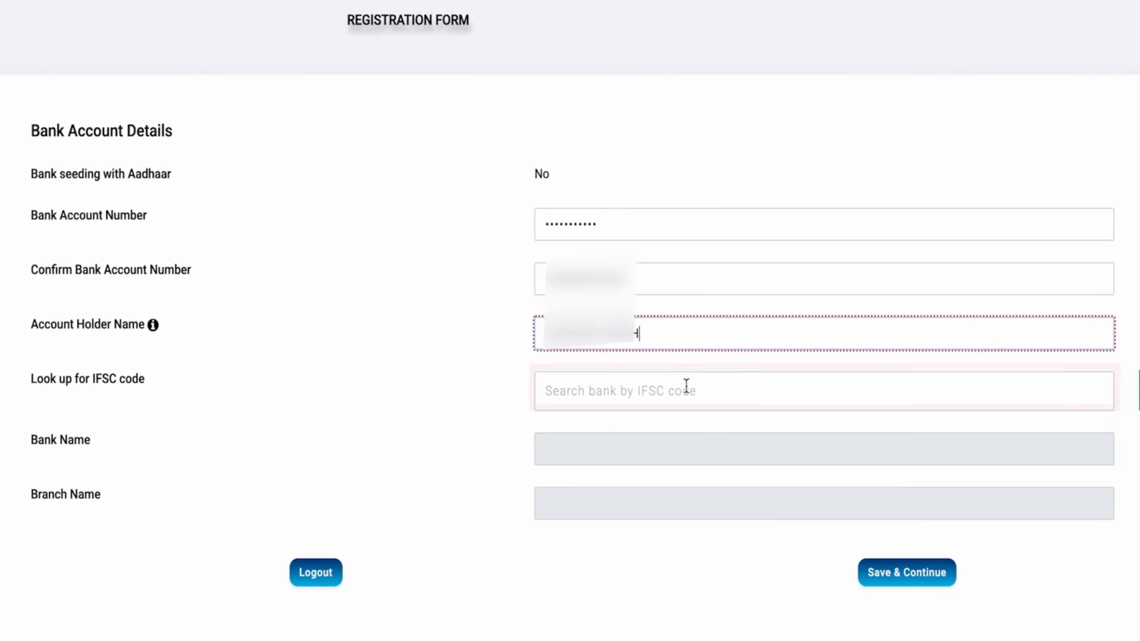
- Enter the IFSC code, fetch the bank and branch names, and save the bank details
click(687, 387)
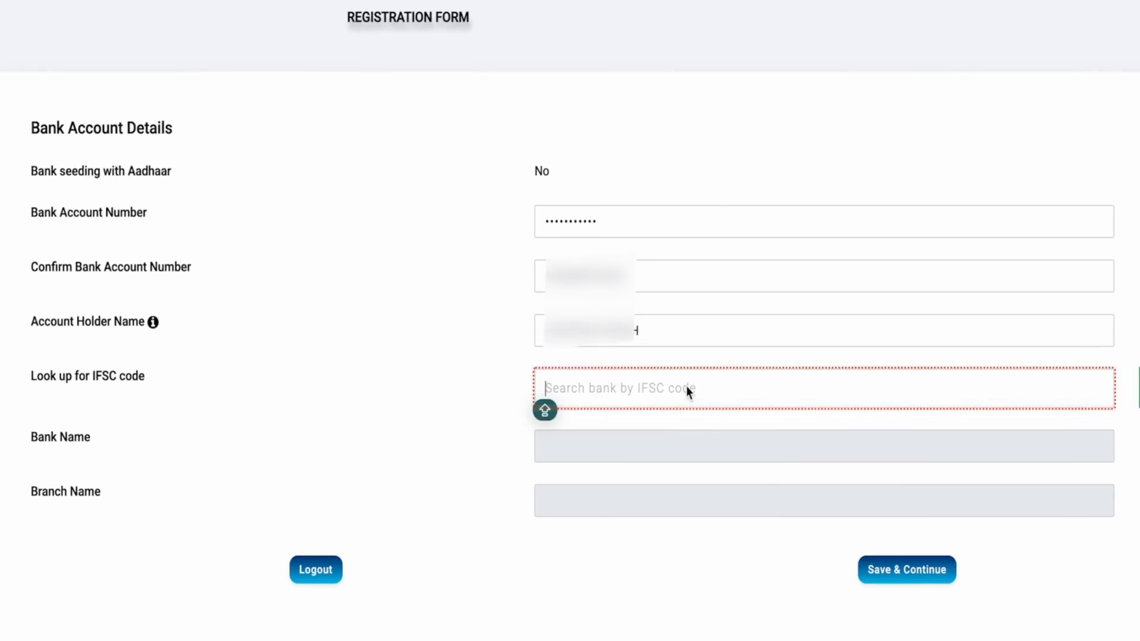
text(I)
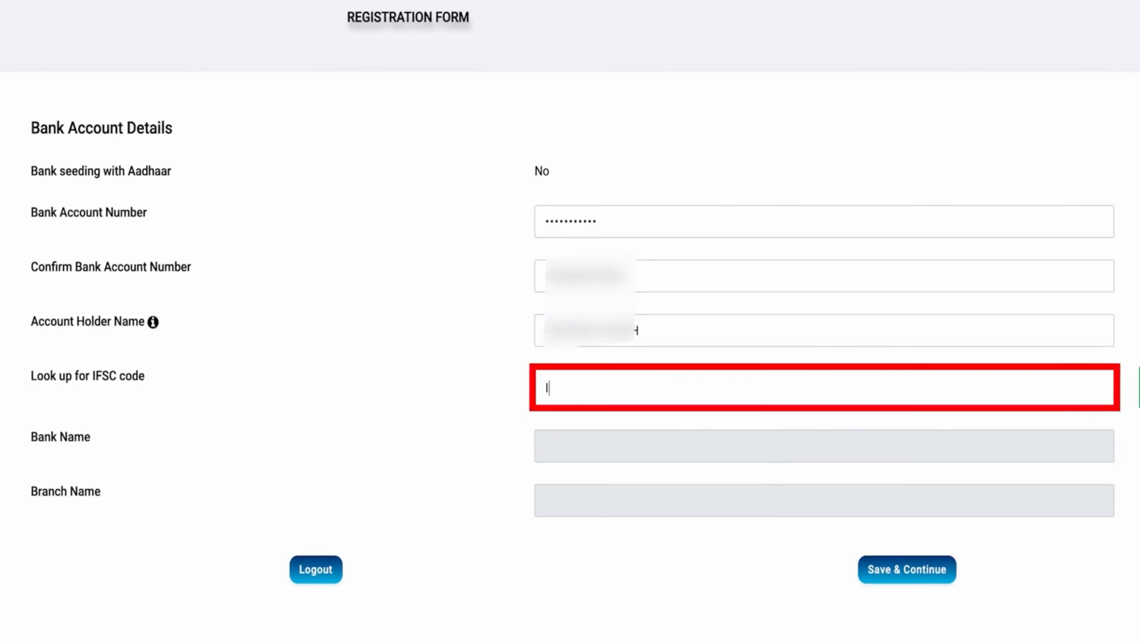
text(•••)
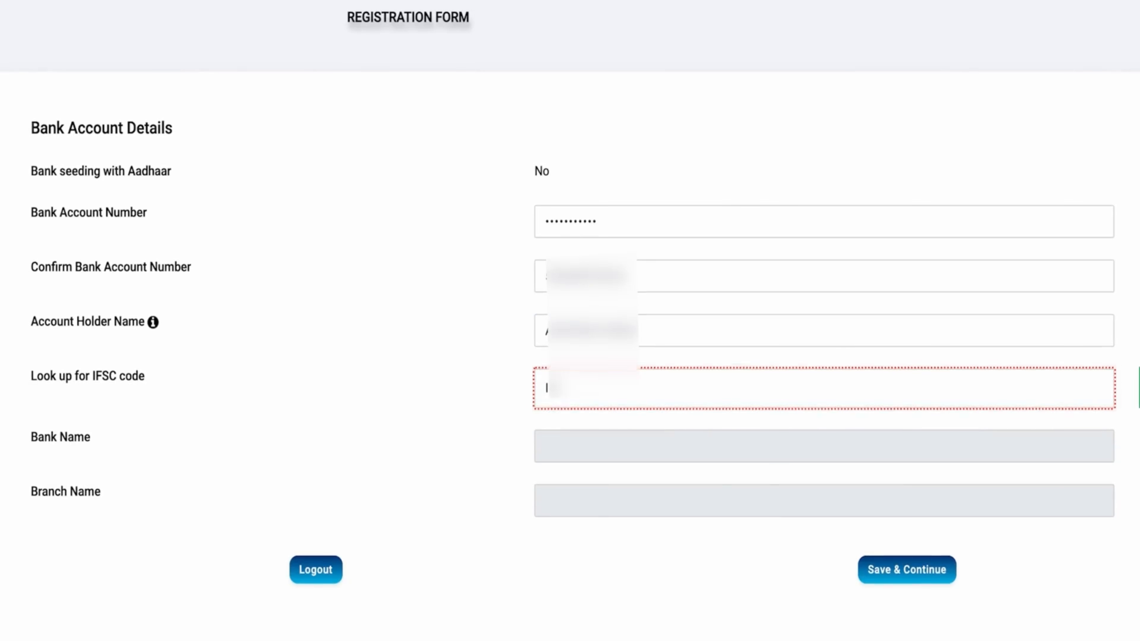
text(••)
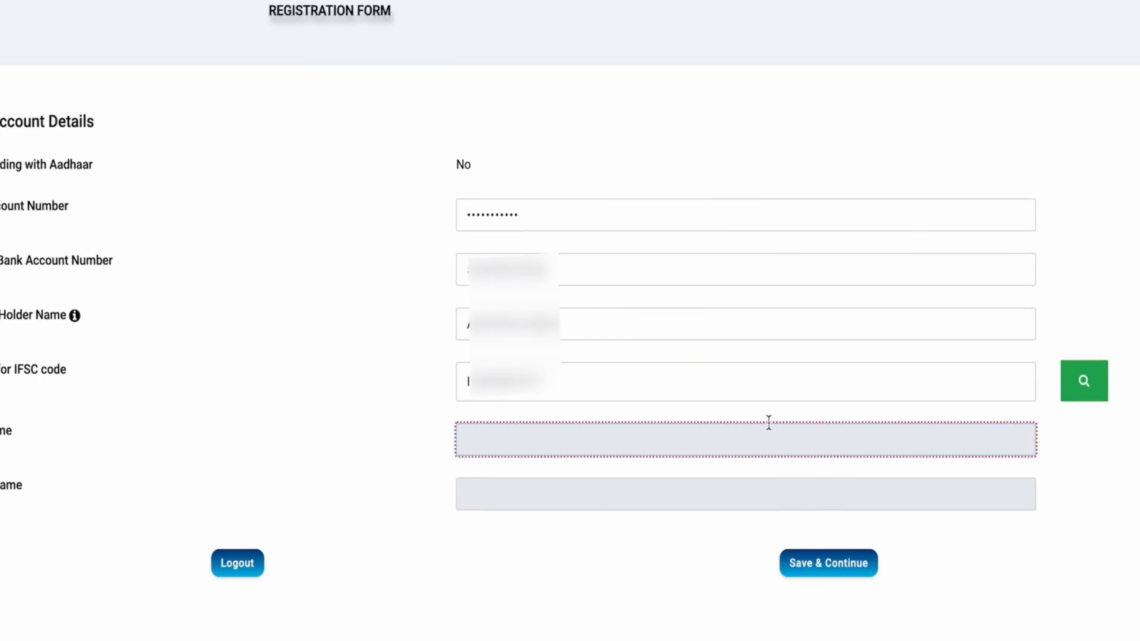
click(1133, 390)
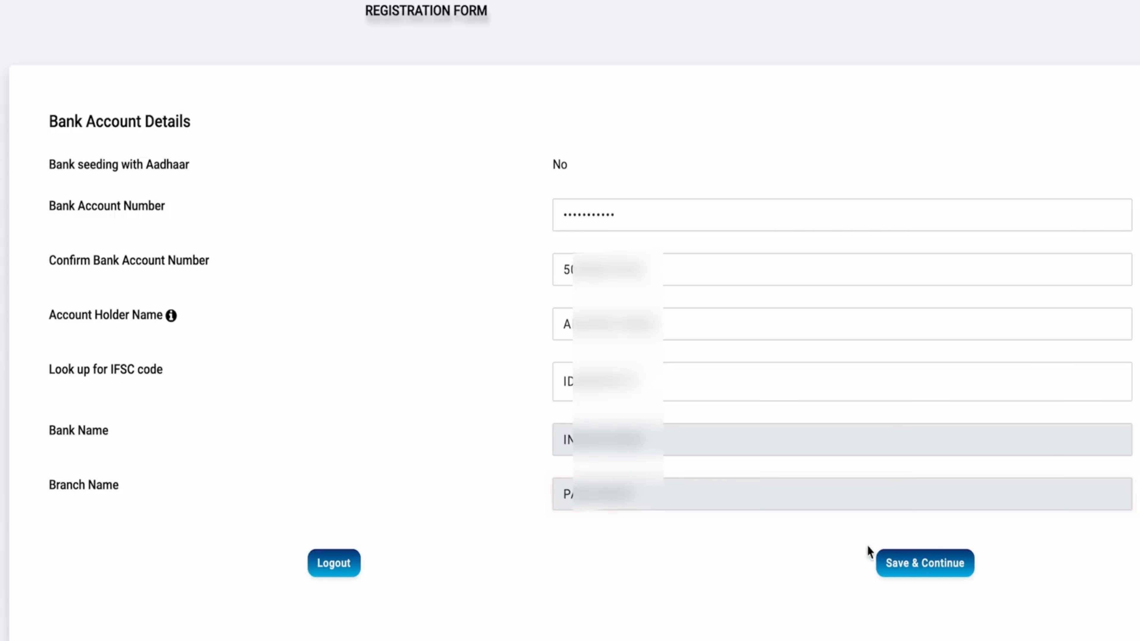
click(918, 566)
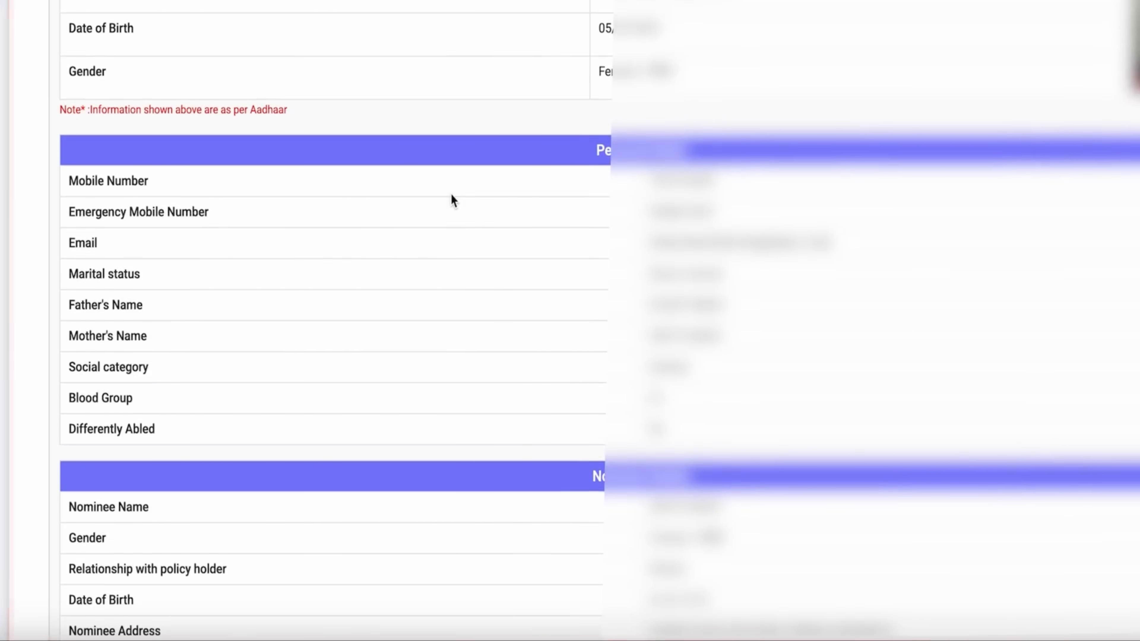
- Tick the self-declaration undertaking checkbox on the Preview page
scroll(885, 266, down, 15)
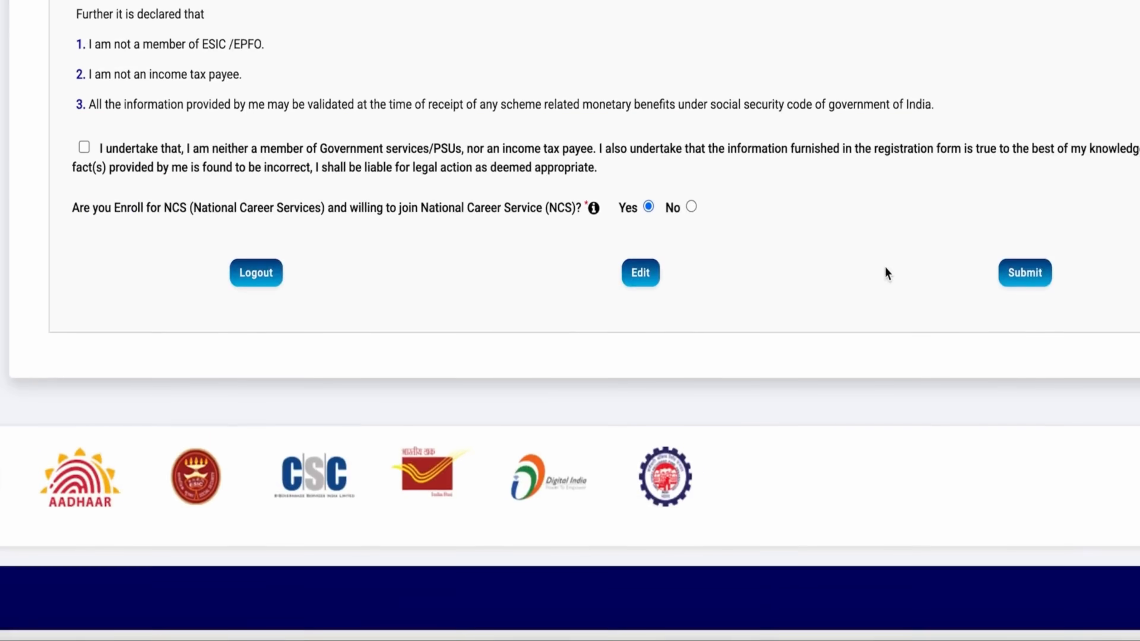
click(84, 157)
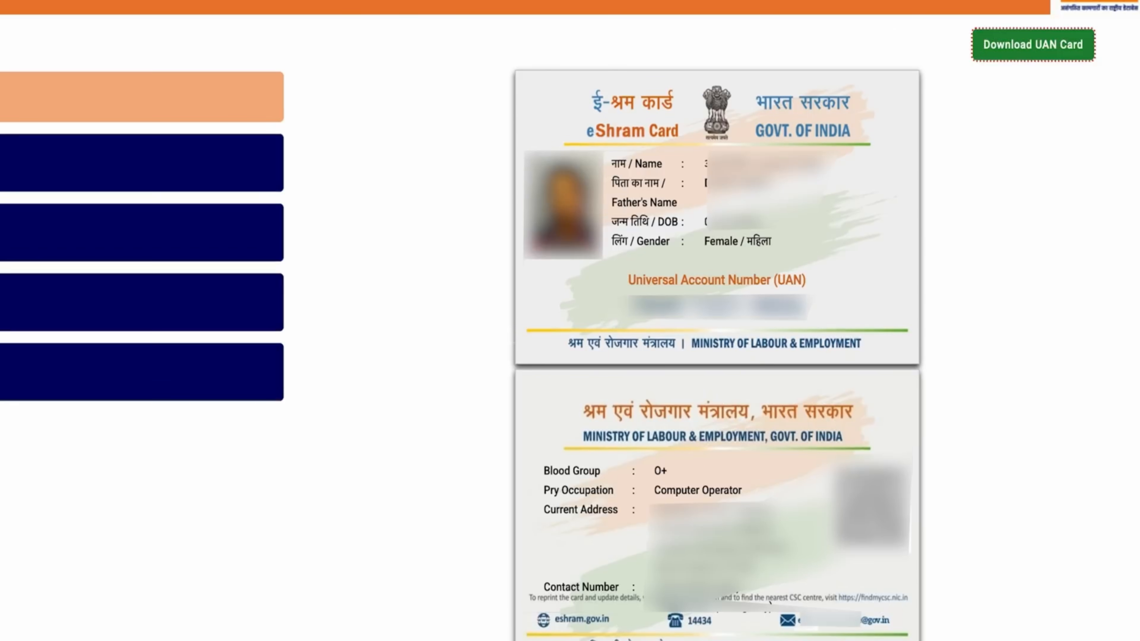
- Download the generated eShram UAN card
click(1033, 45)
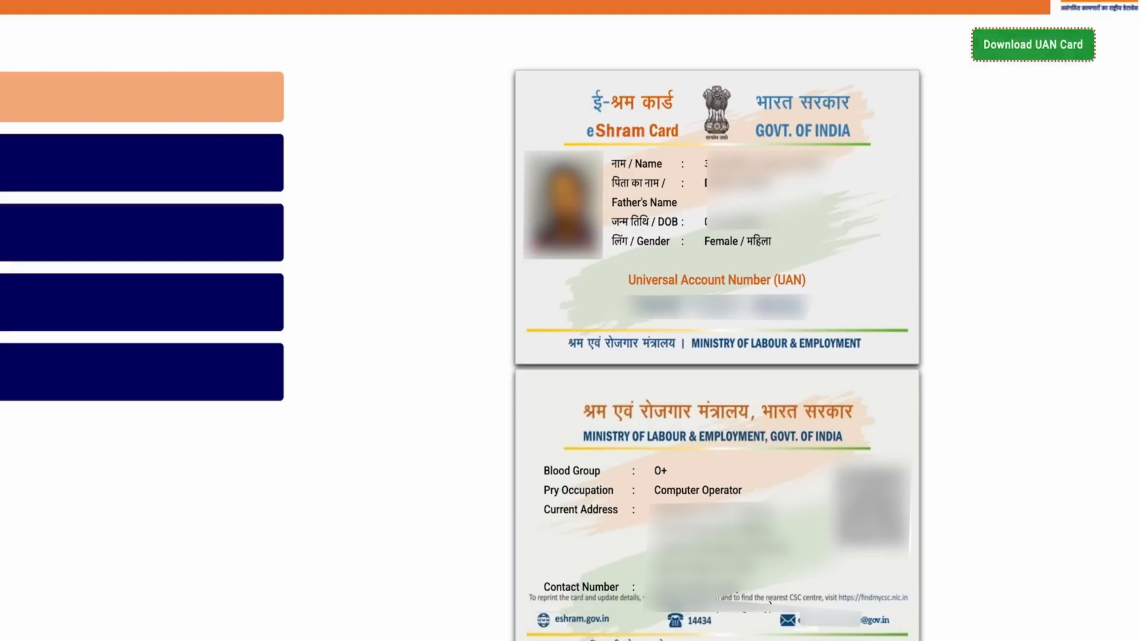